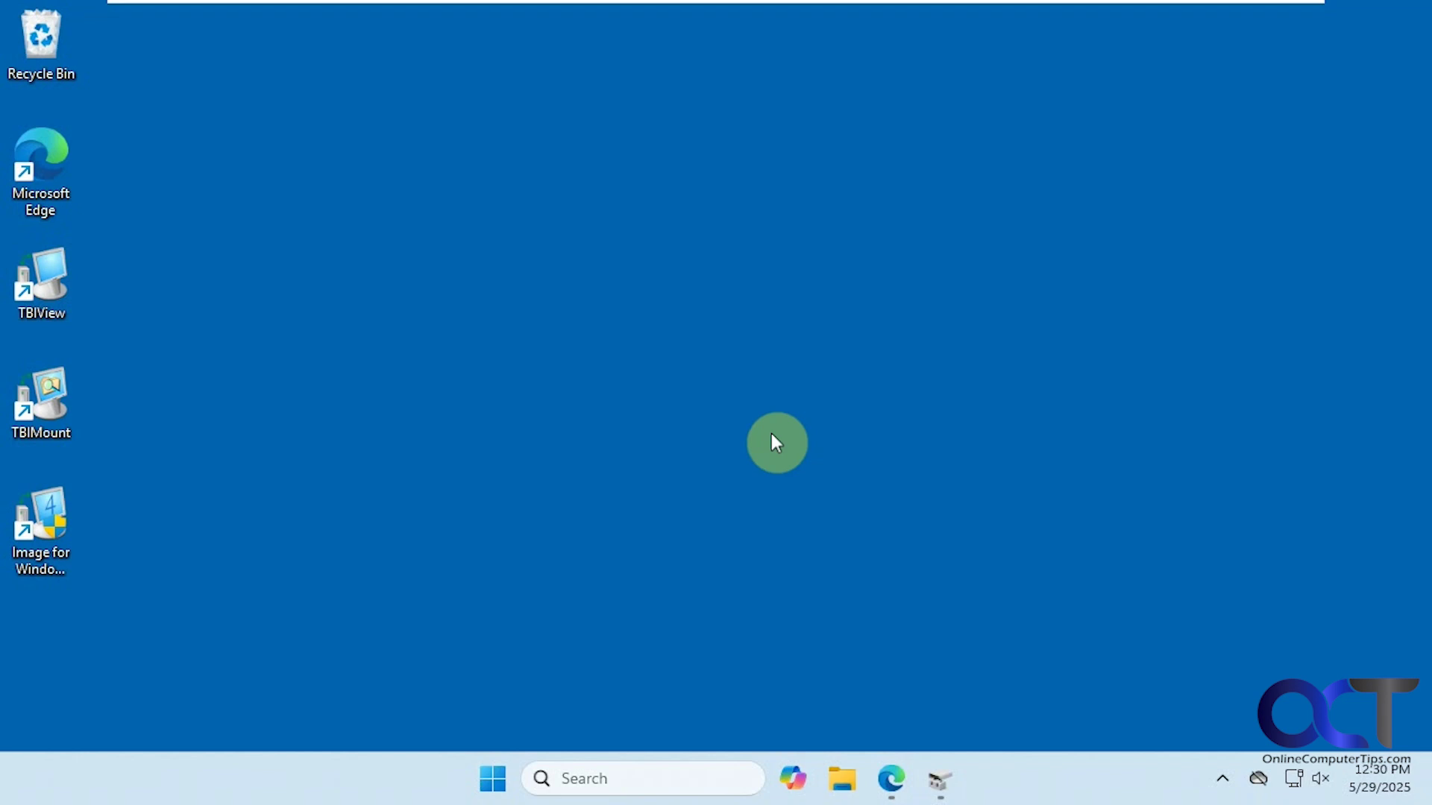
Read through the Image for Windows Features list in Edge, then minimize the browser
click(893, 759)
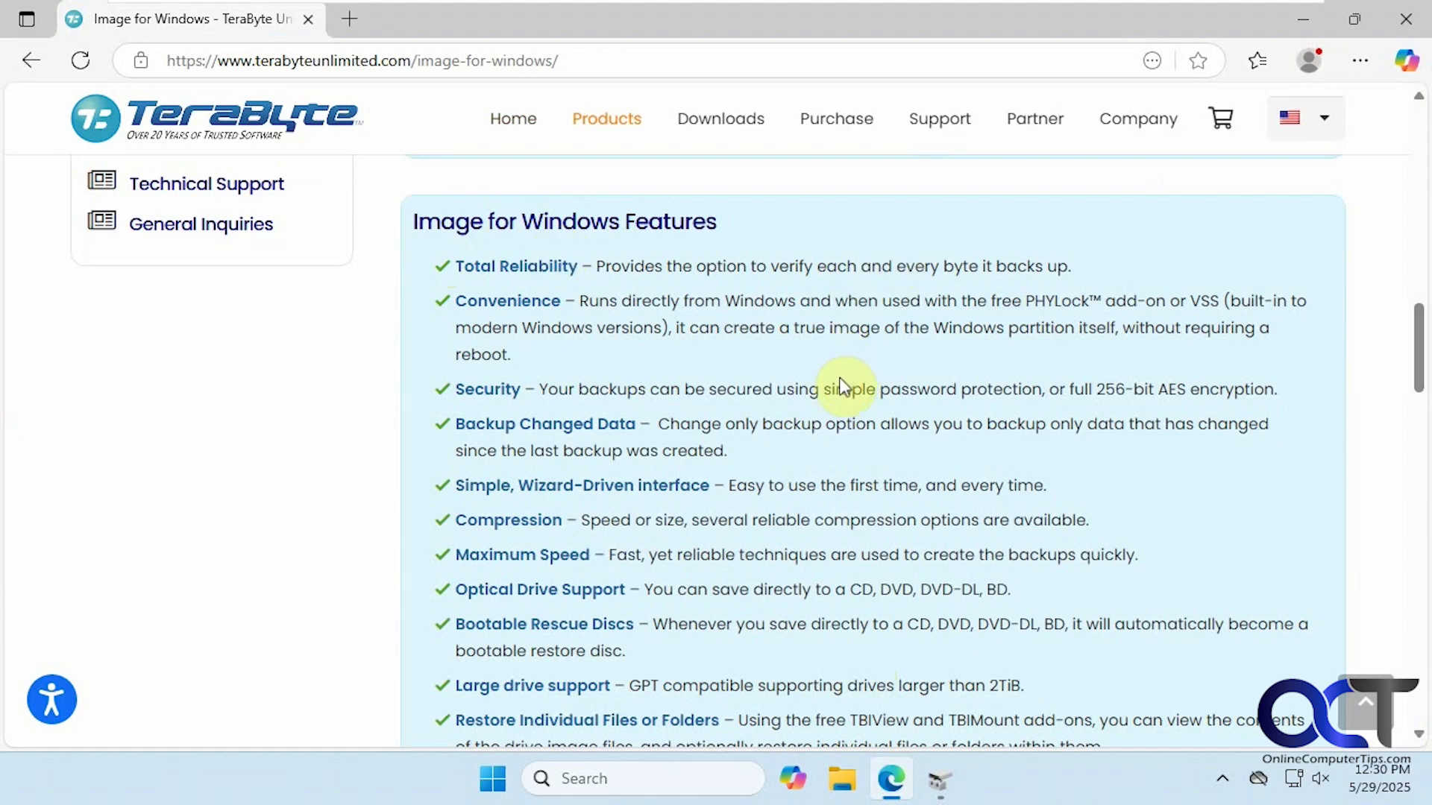
scroll(840, 386, down, 3)
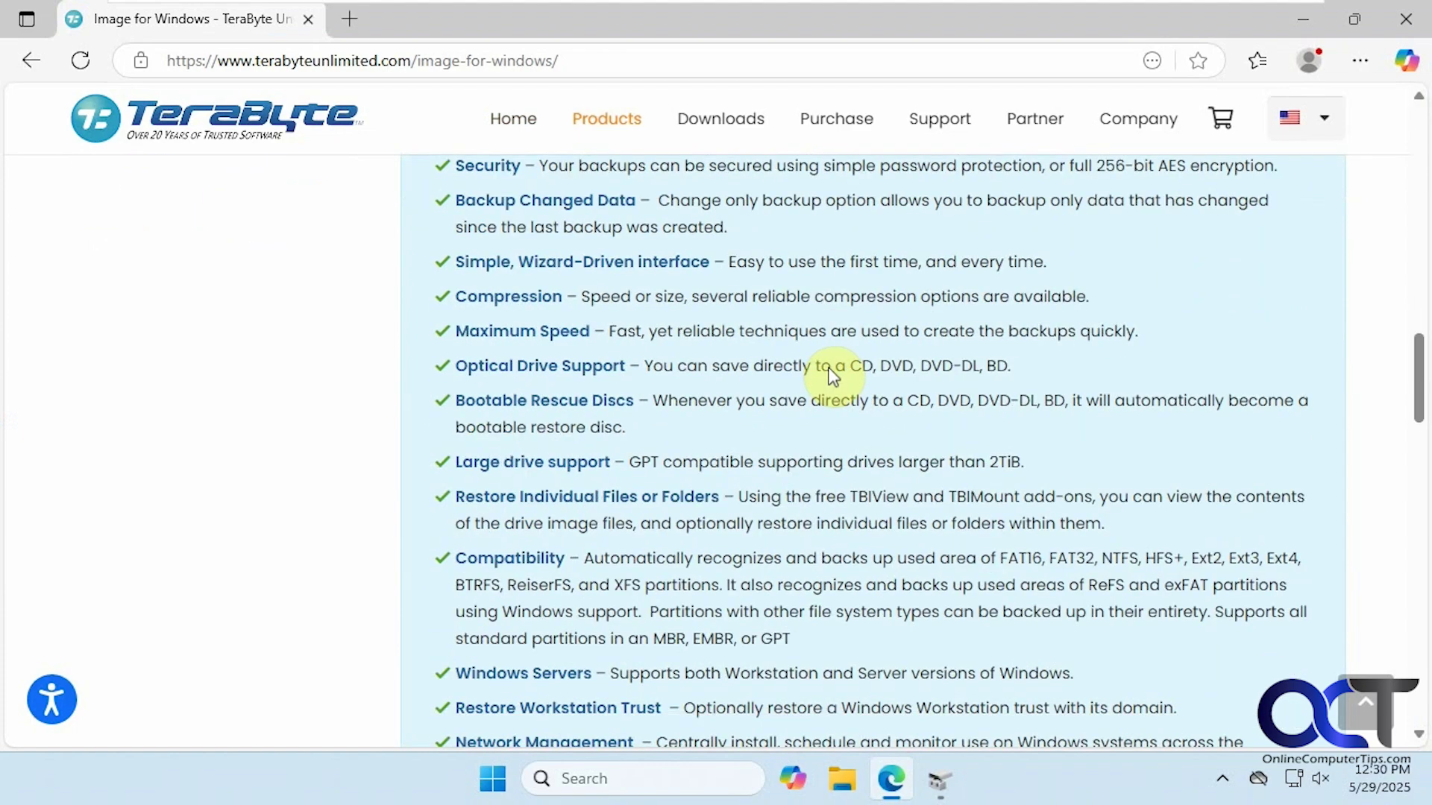
scroll(840, 384, down, 5)
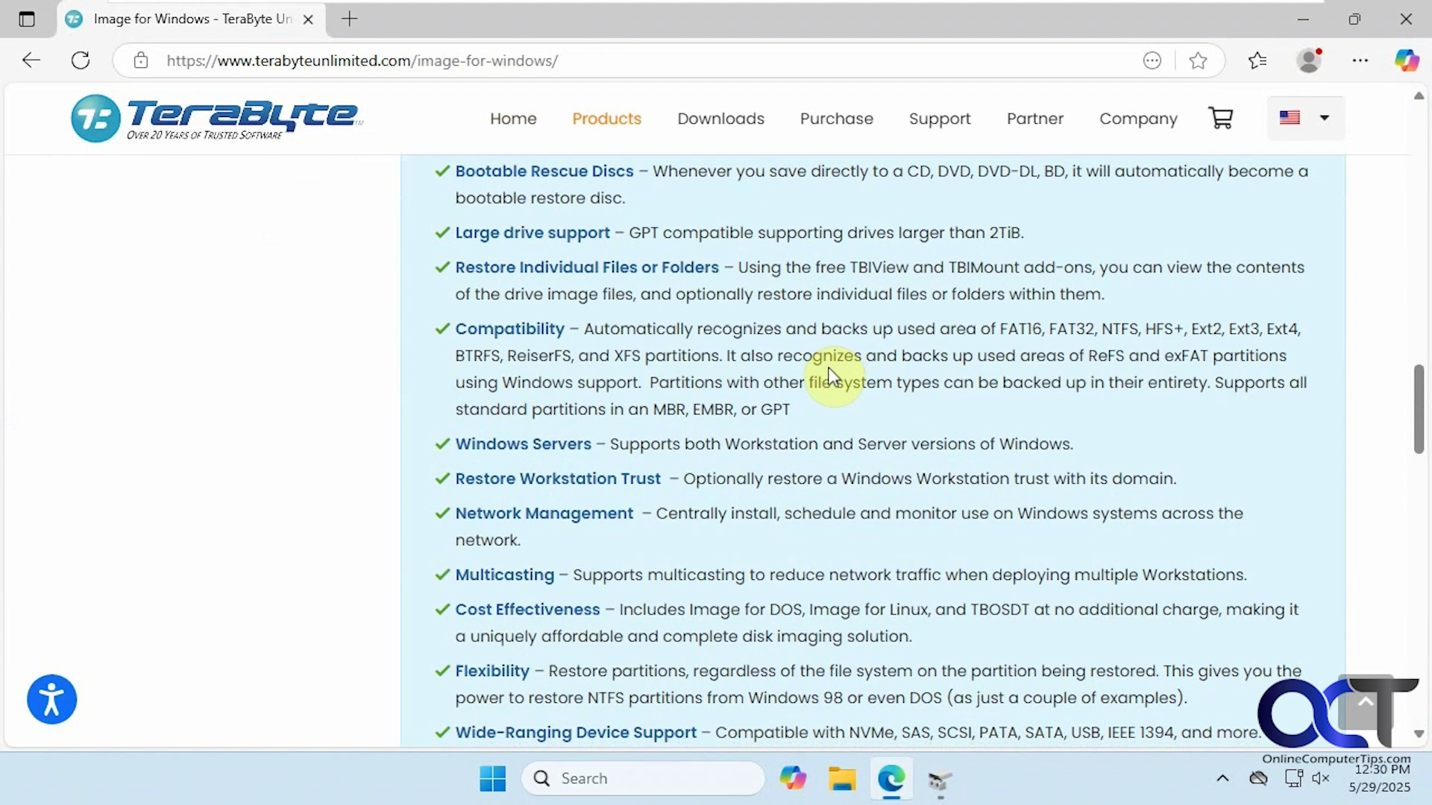
scroll(833, 375, down, 6)
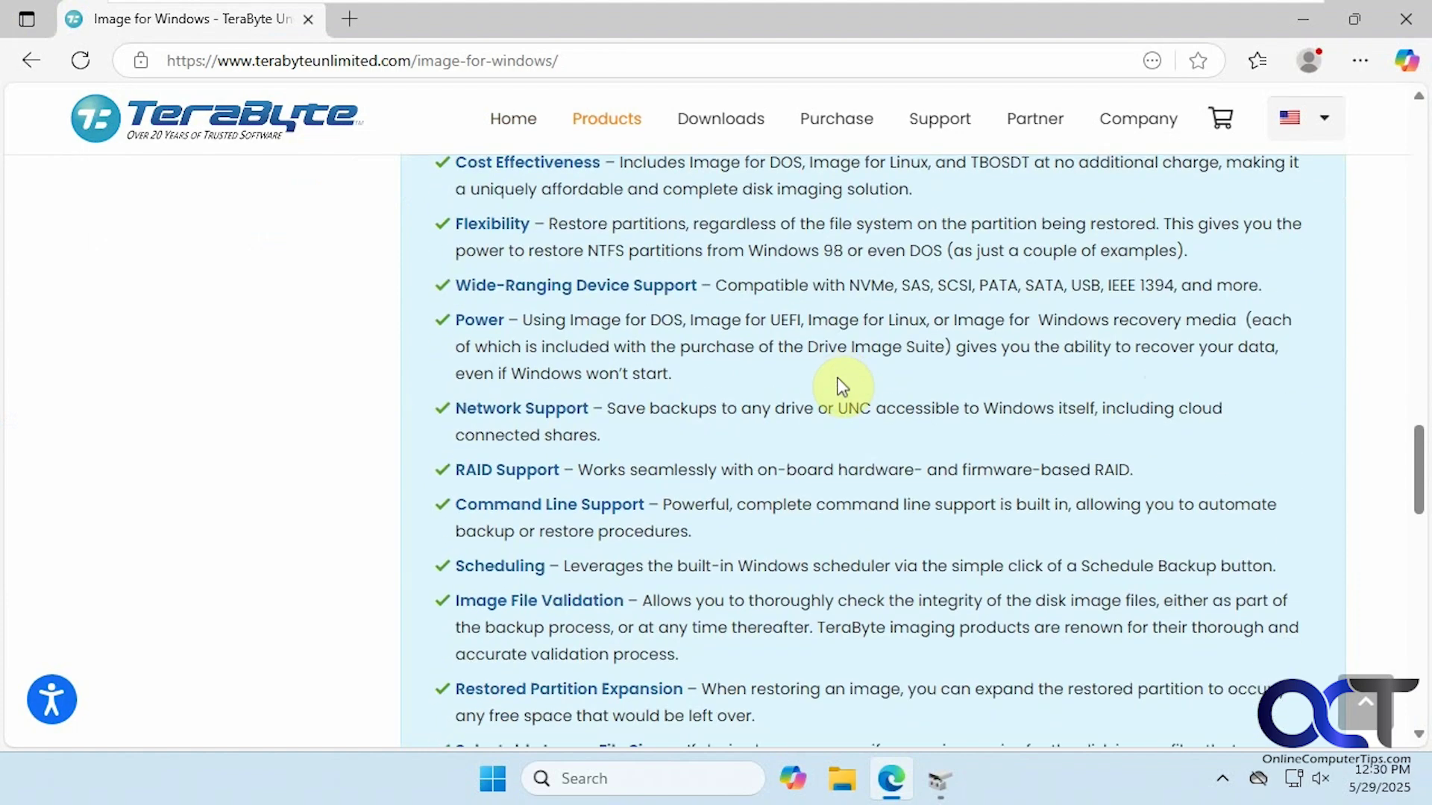
scroll(840, 386, down, 3)
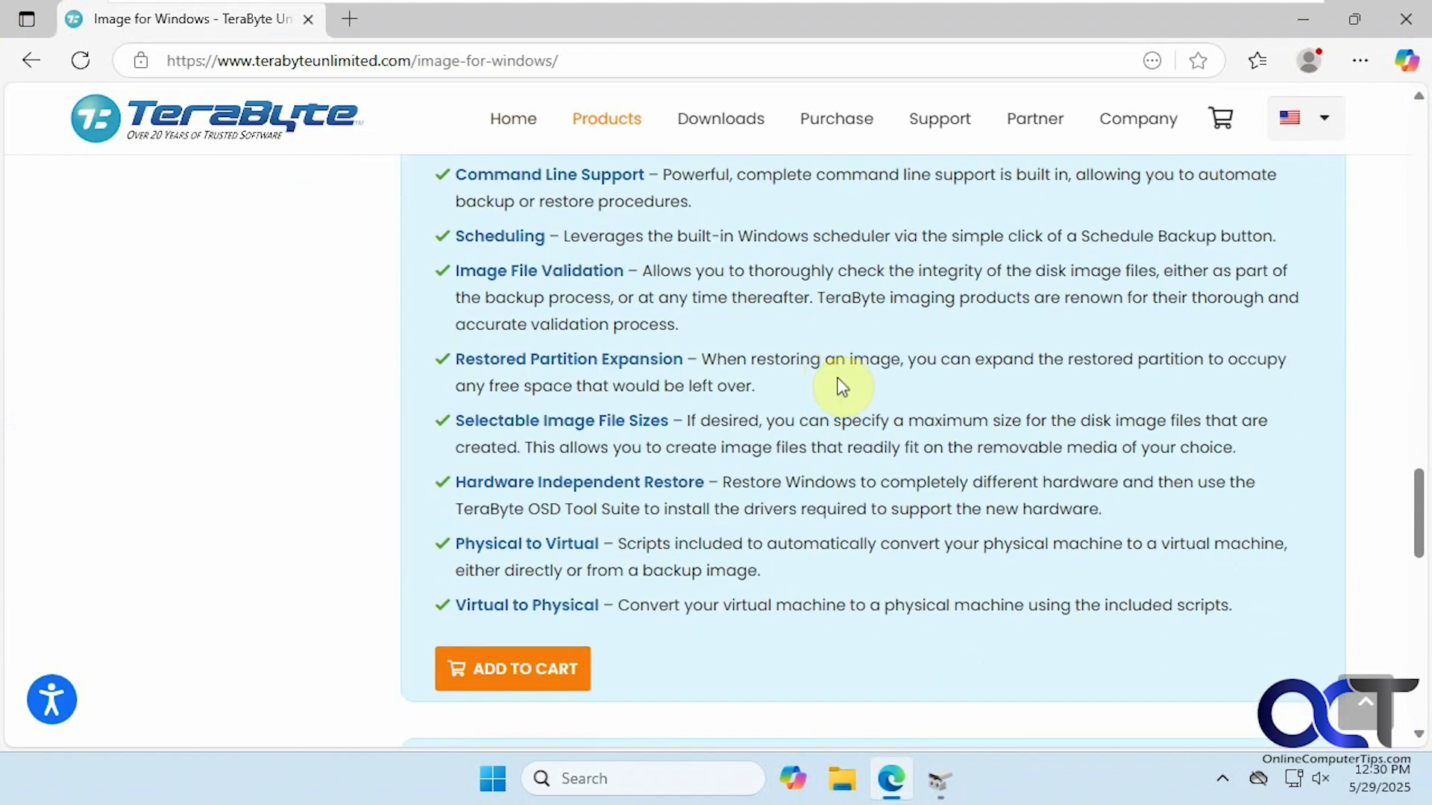
click(1301, 25)
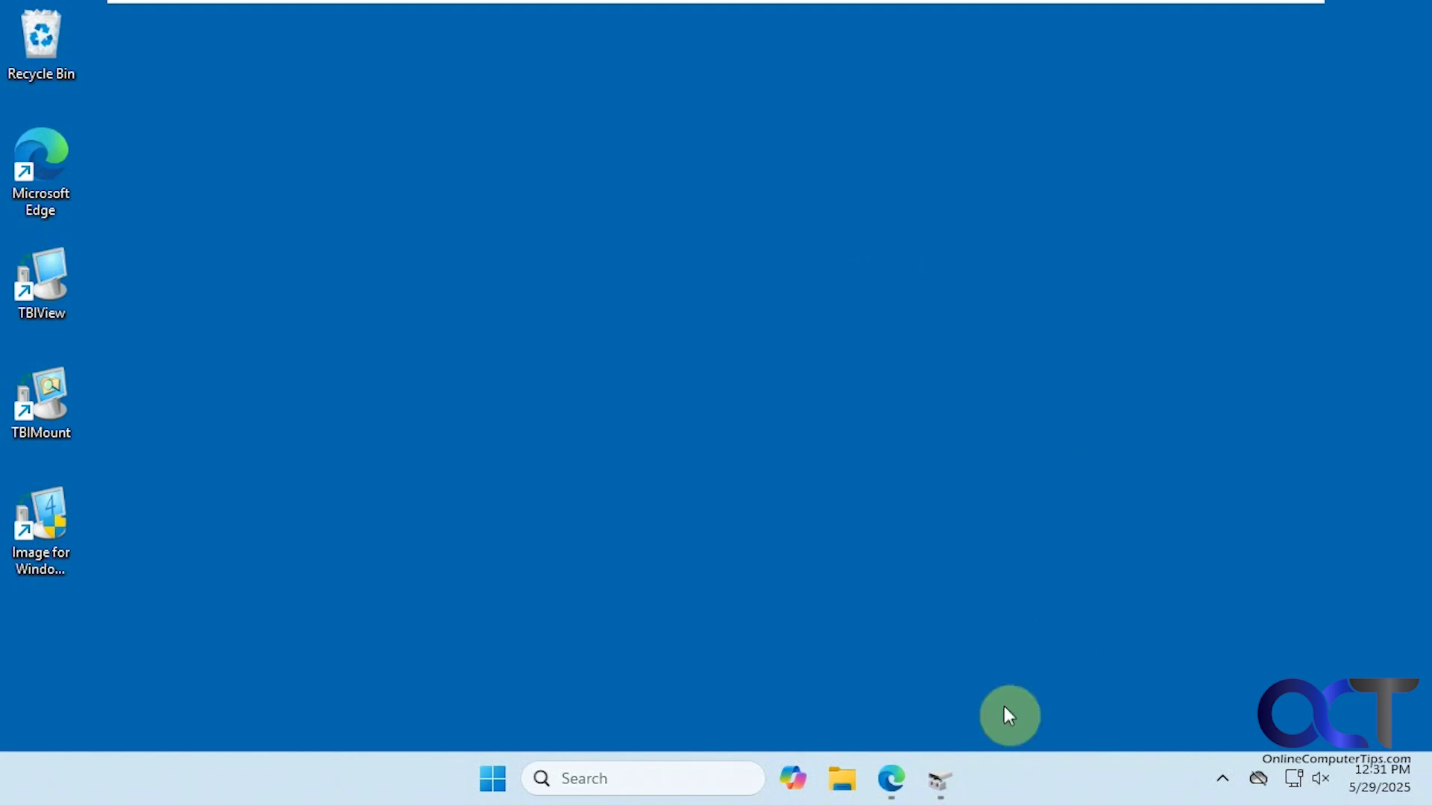
Check in Disk Management that Disk 1 shows 99.98 GB unallocated, then close it
click(939, 780)
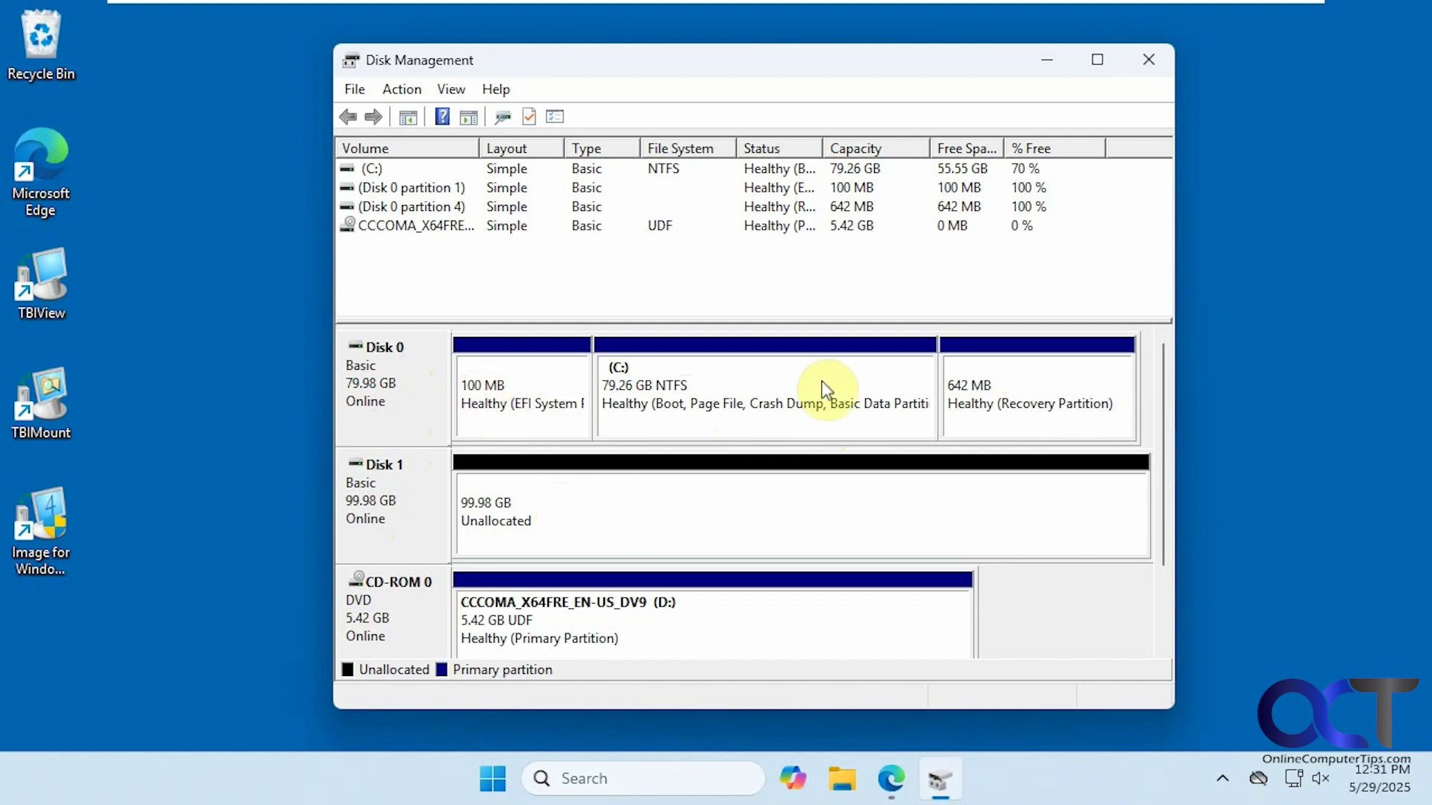
click(1135, 60)
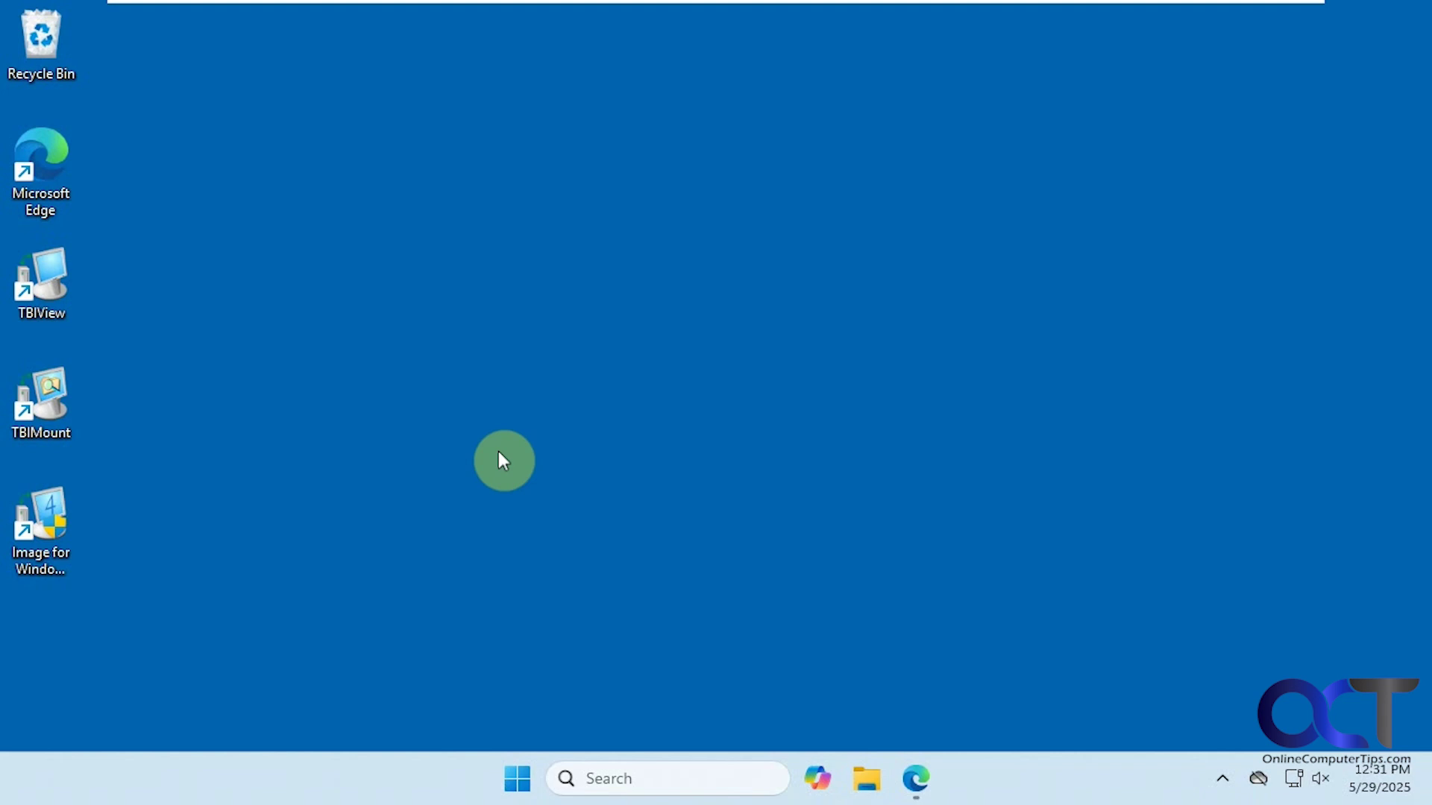
Launch Image for Windows past UAC and the trial notice, and choose the Copy operation
click(38, 534)
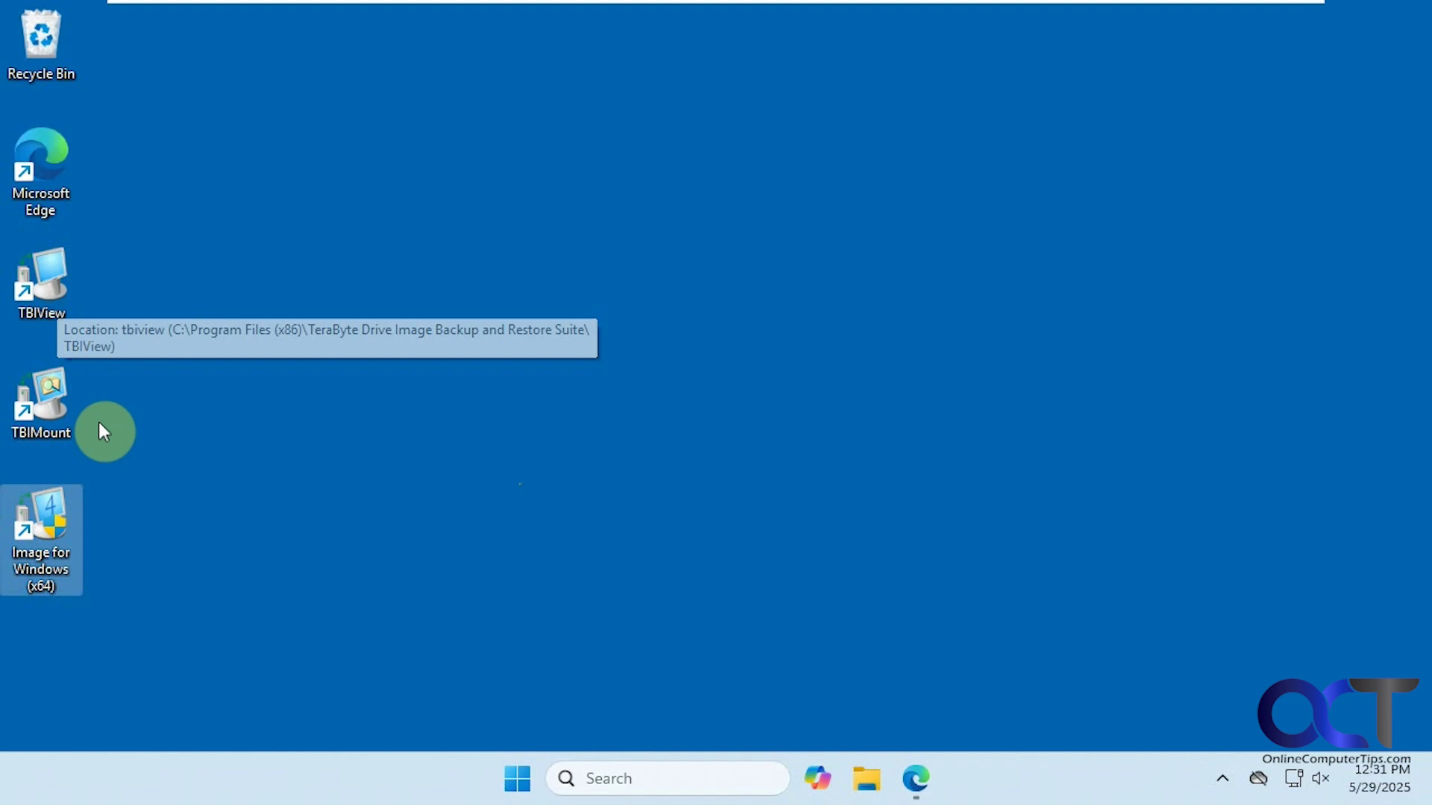
double_click(49, 548)
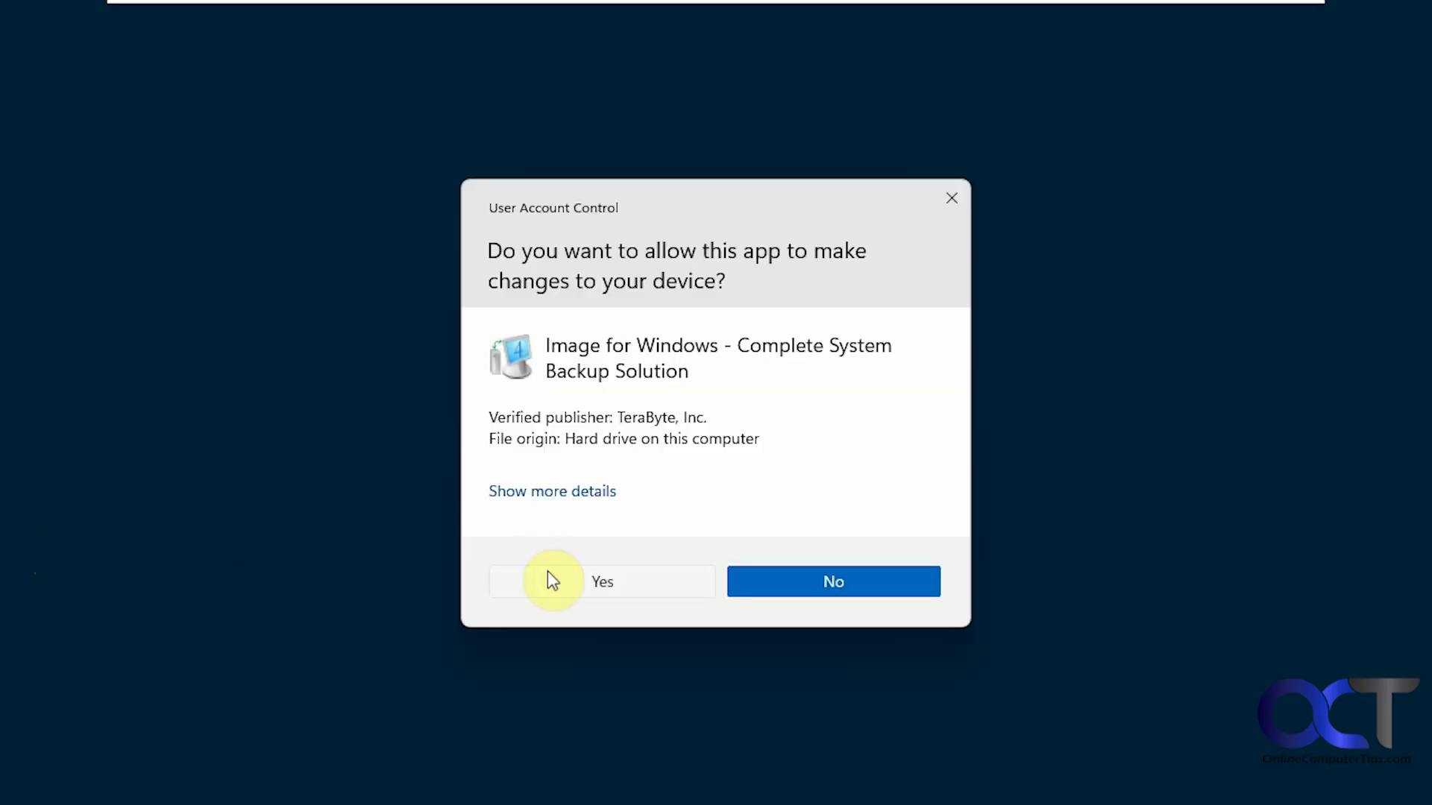
click(548, 572)
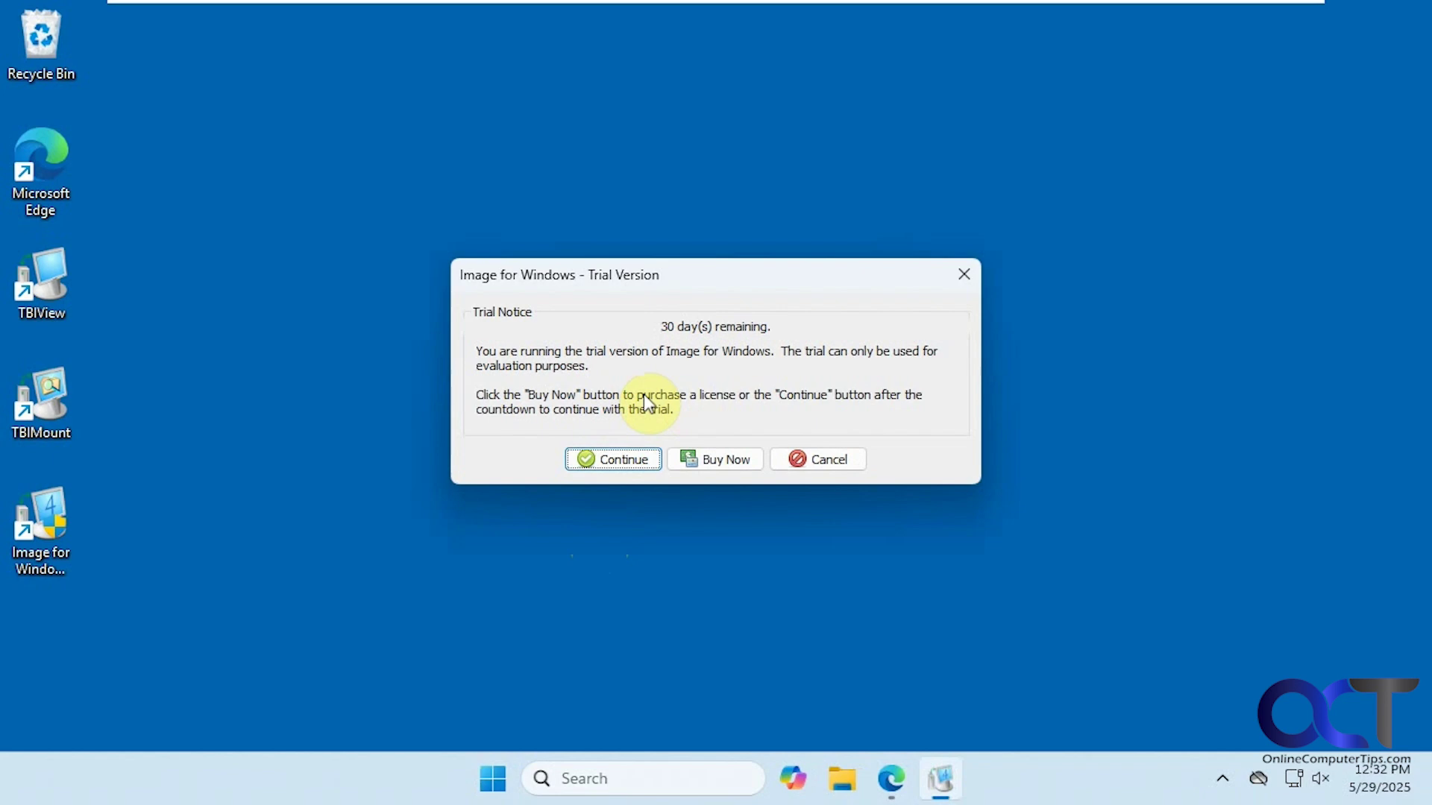
click(623, 459)
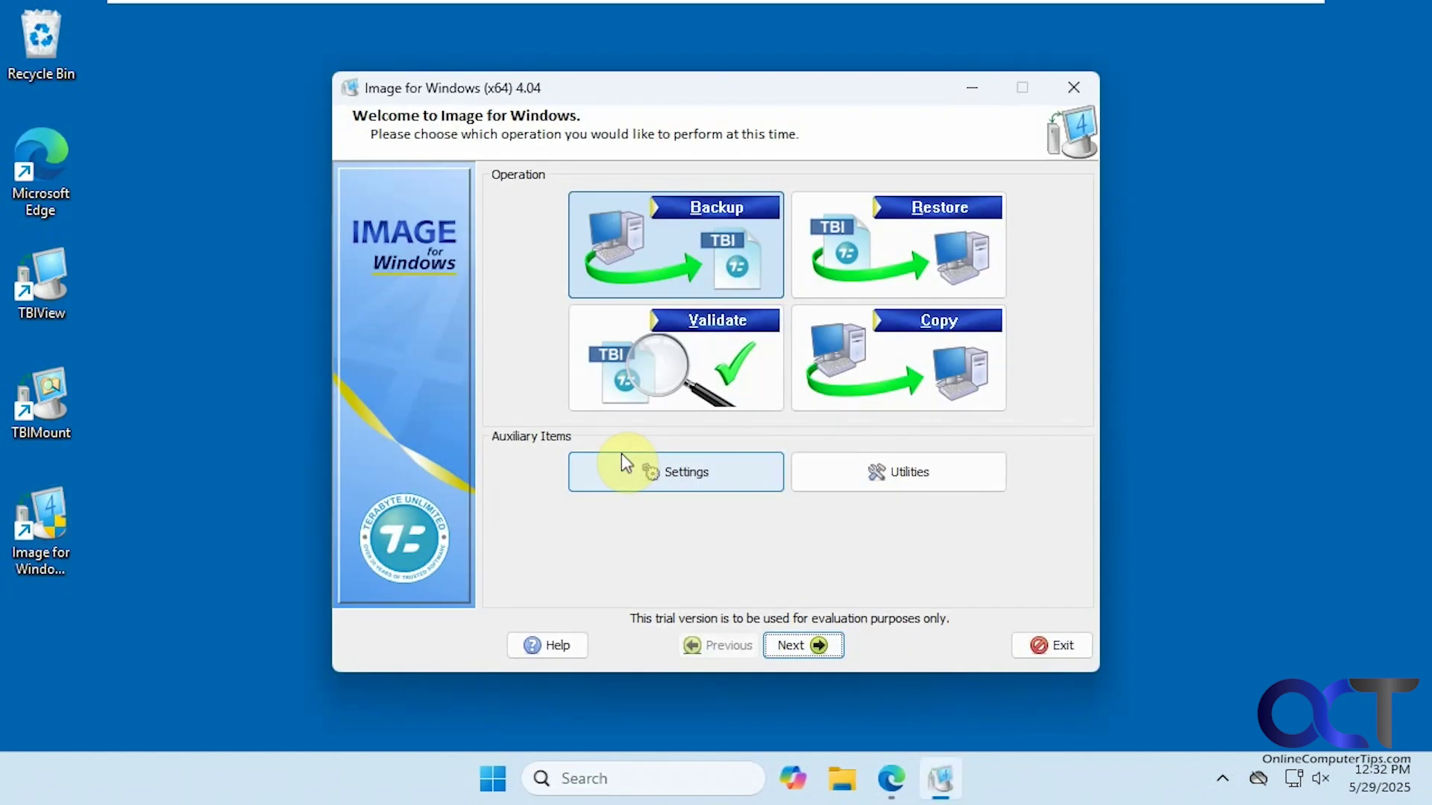
click(890, 368)
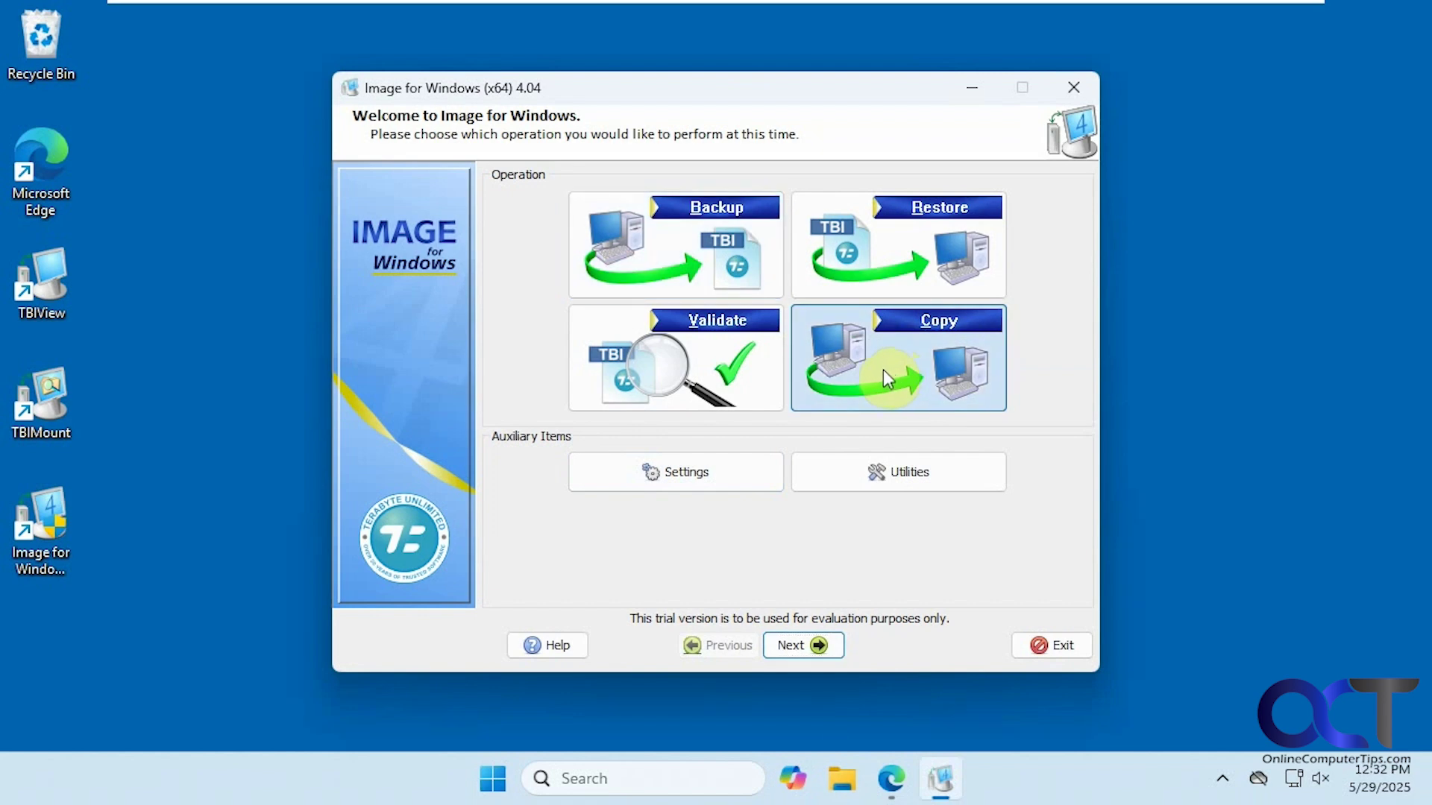
Select the entire HD 0 with all its partitions as the copy source
click(801, 644)
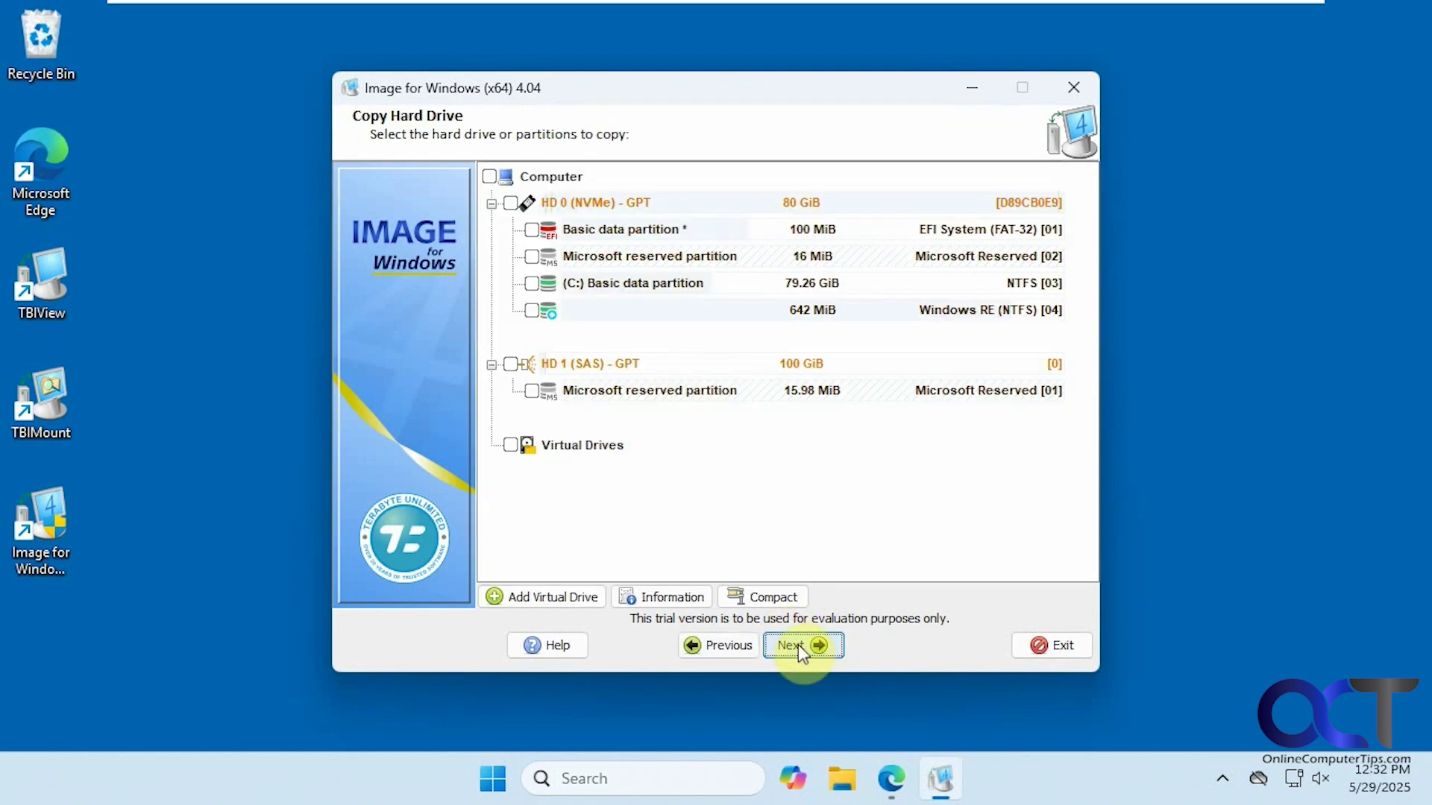
click(510, 202)
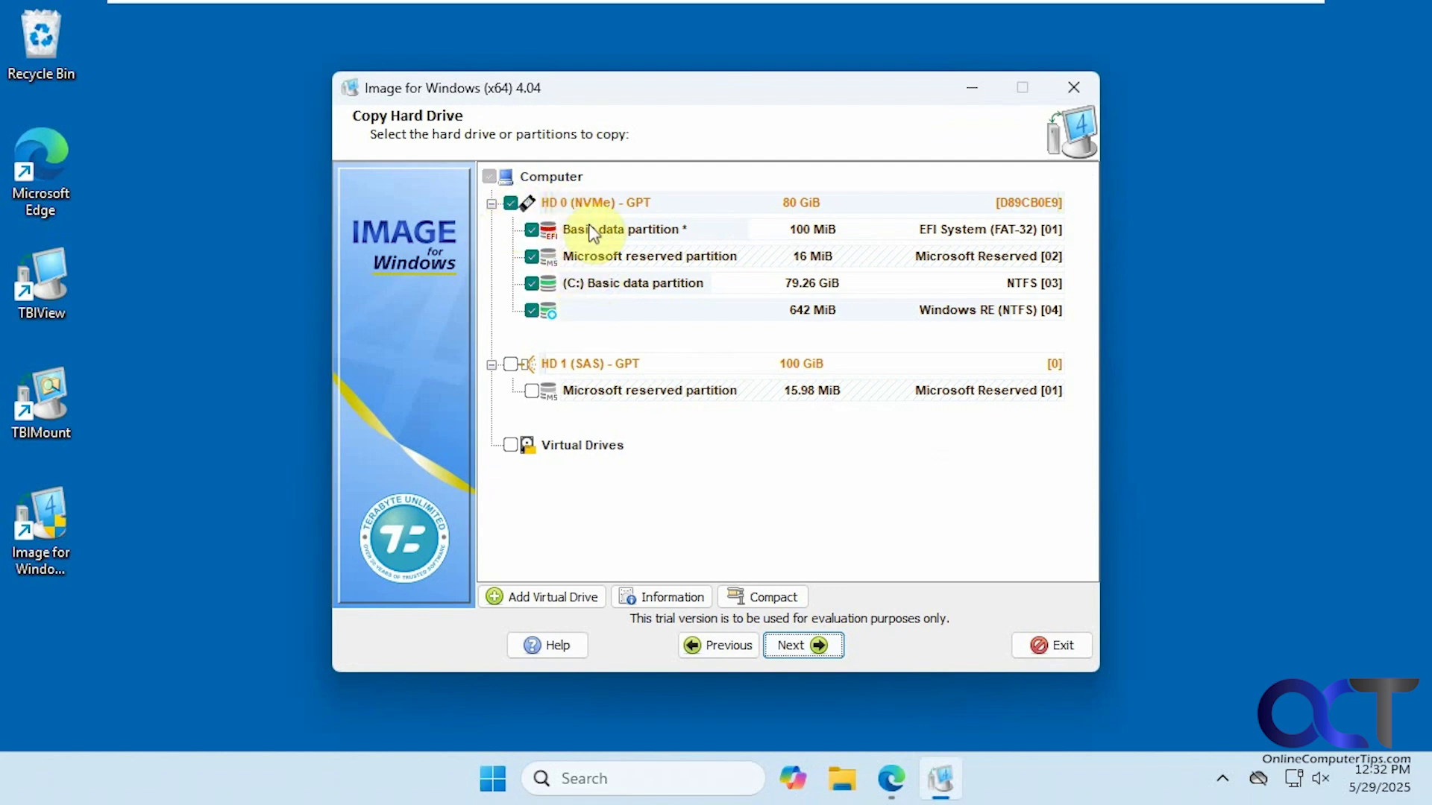
click(807, 644)
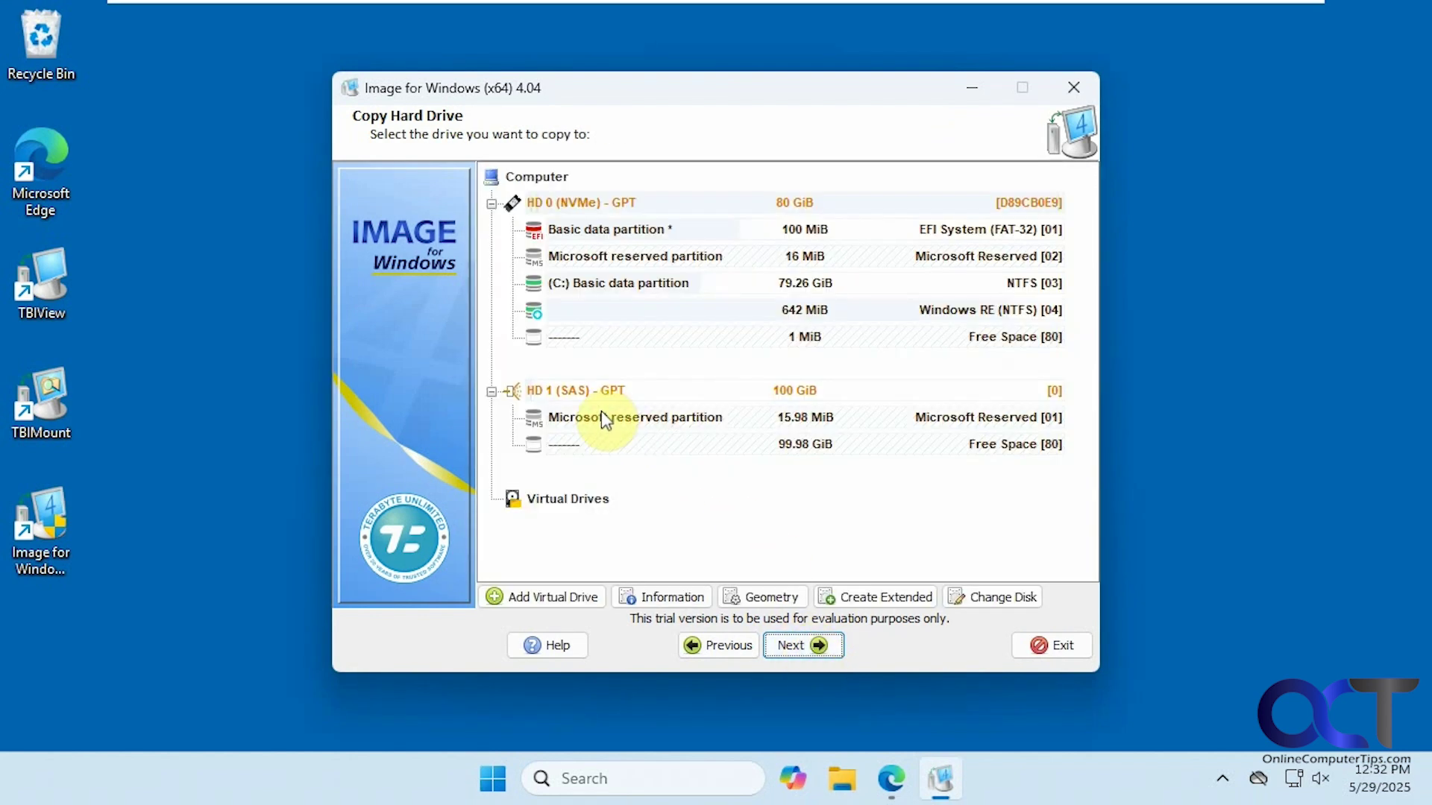
Choose the 100 GiB HD 1 as destination and accept erasing its existing partitions
click(583, 398)
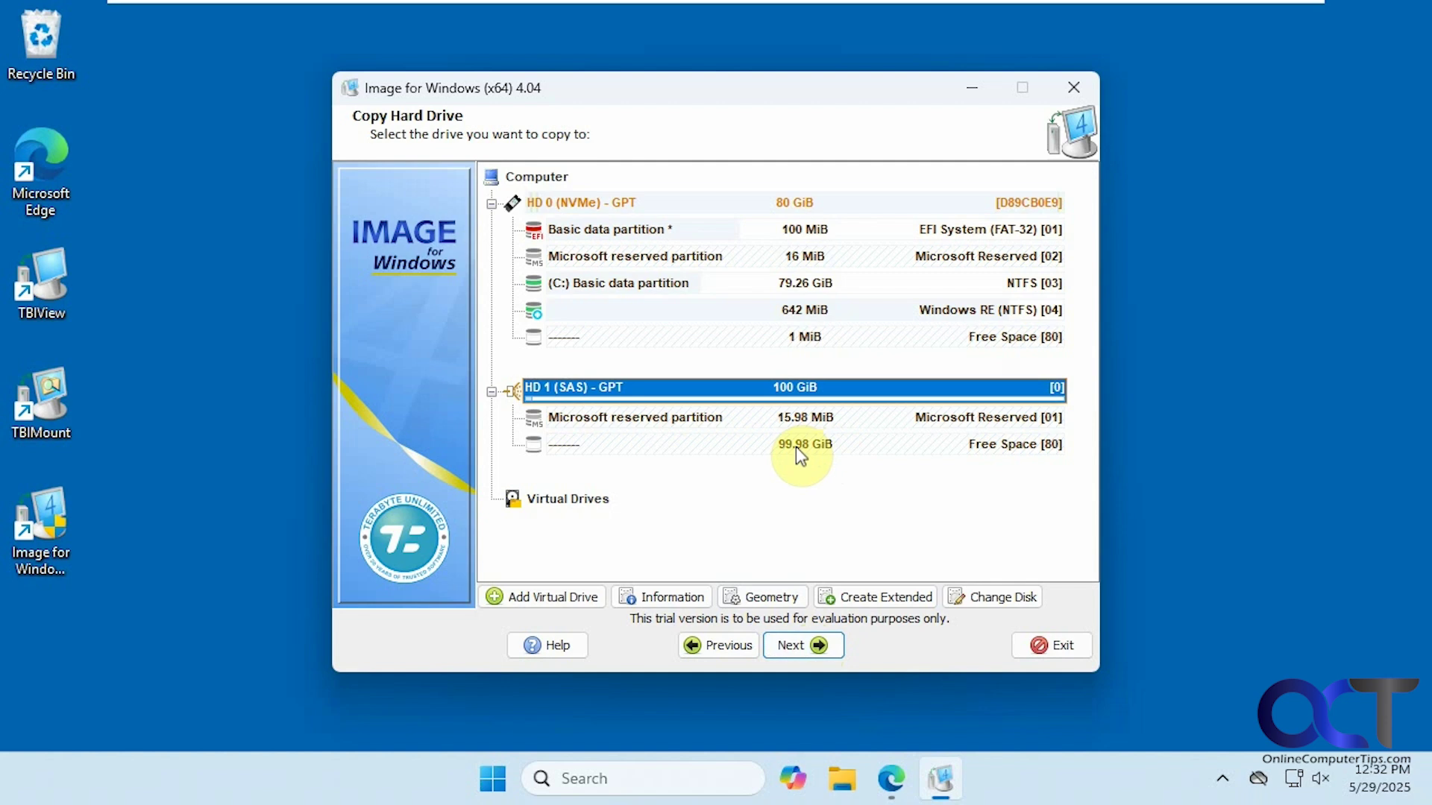
click(811, 645)
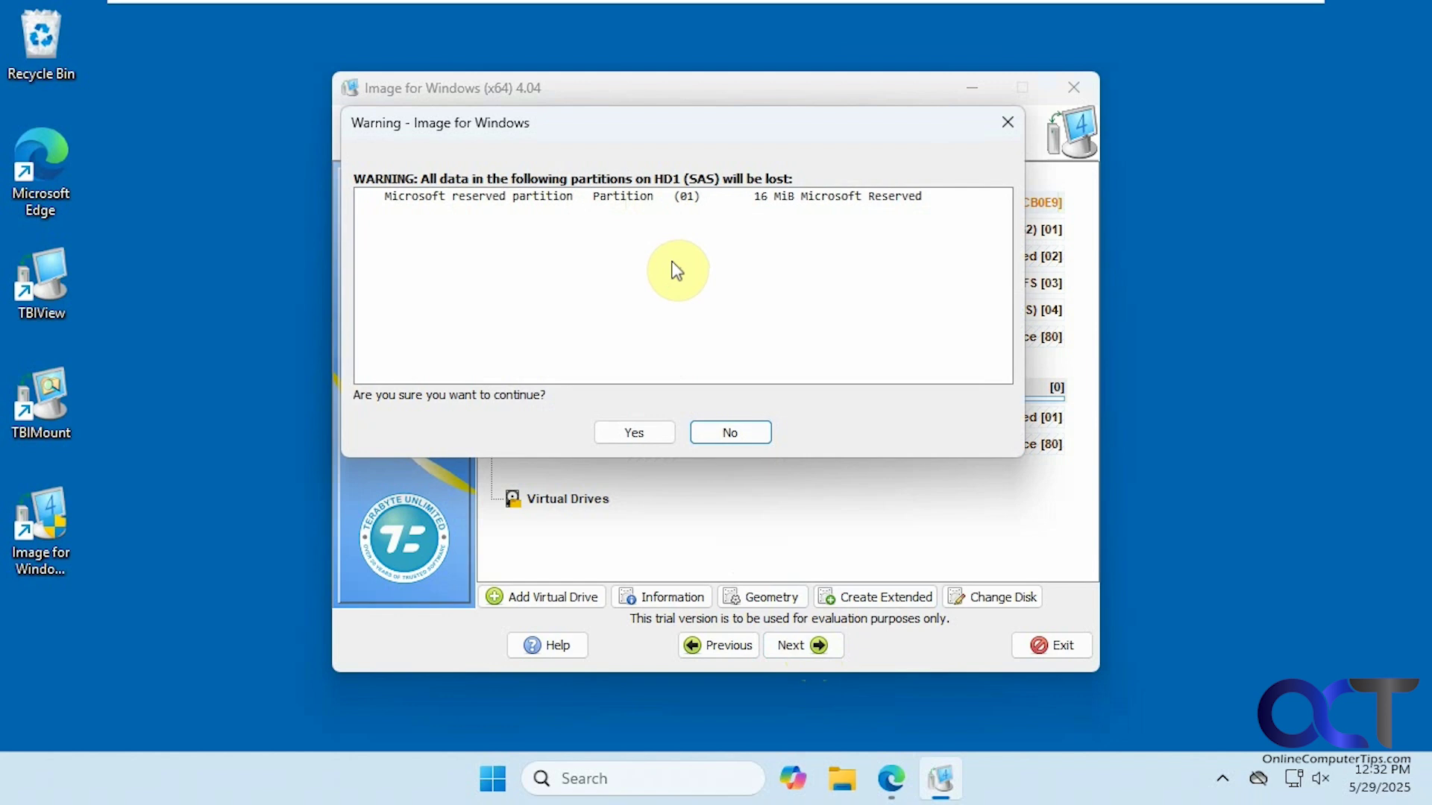
click(634, 435)
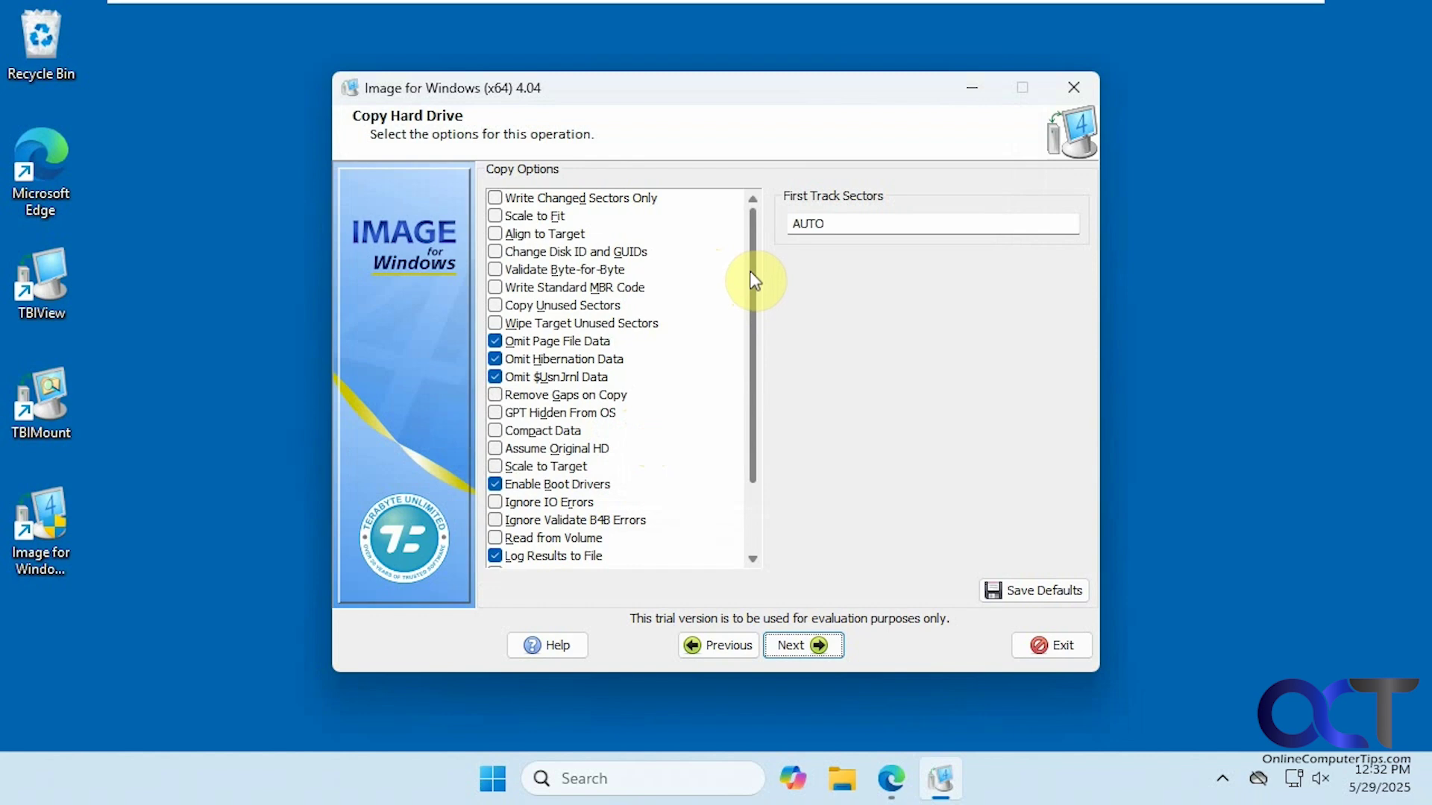
Enable the Scale to Fit copy option and advance to the copy summary
click(498, 217)
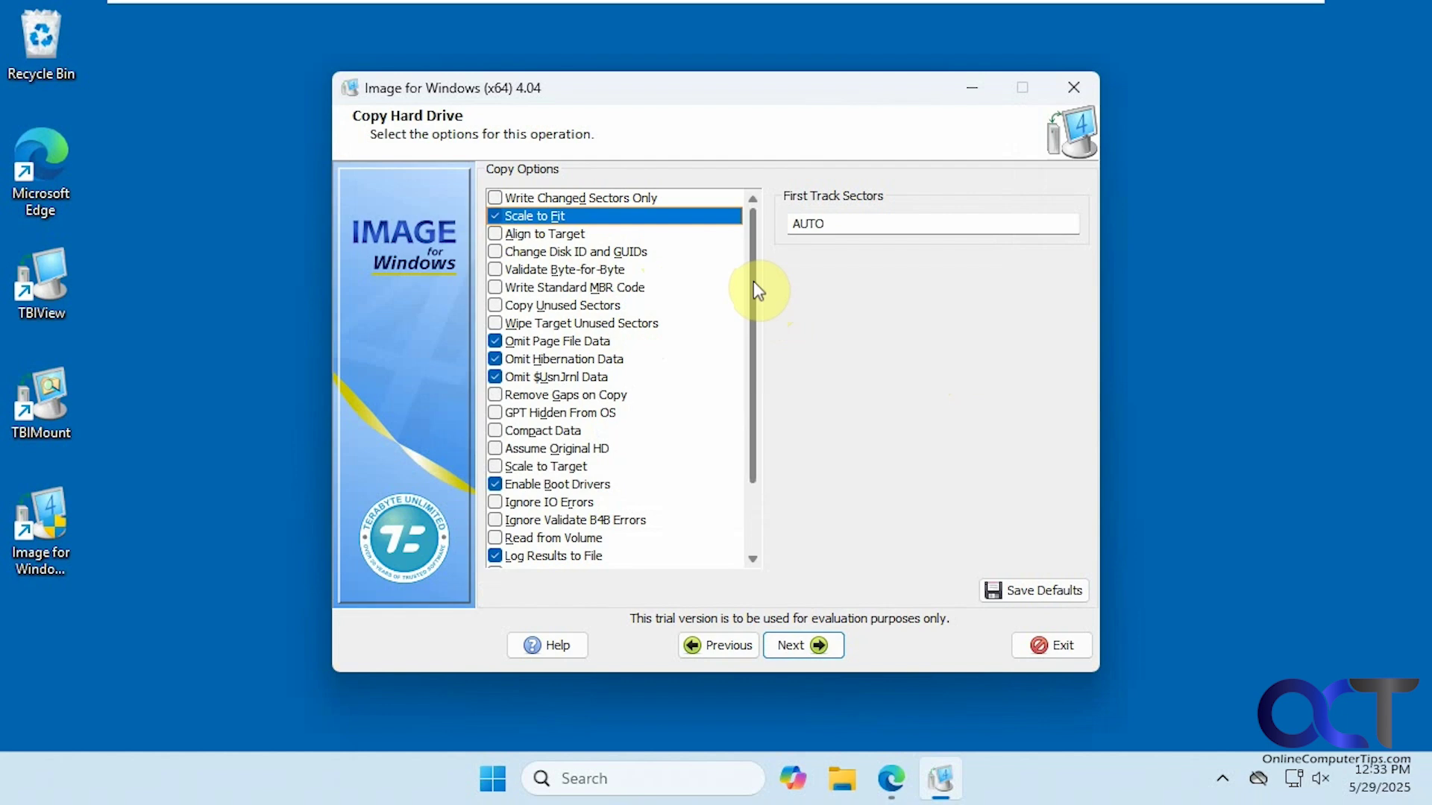
mouse_move(755, 288)
mouse_down()
mouse_move(761, 373)
mouse_move(756, 281)
mouse_up()
click(818, 647)
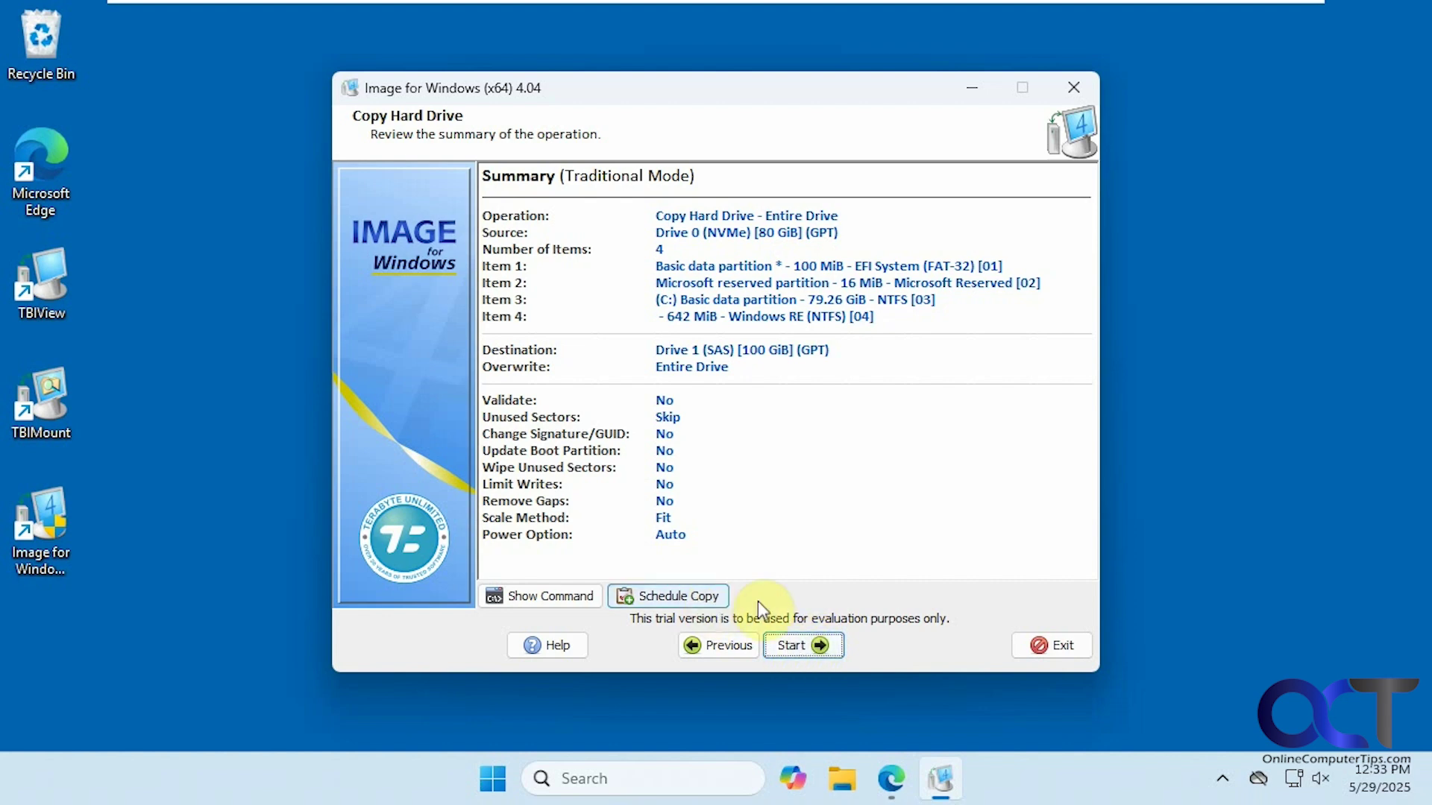
Start the Drive 0 to Drive 1 whole-drive copy and dismiss the TBINotify toast
click(821, 652)
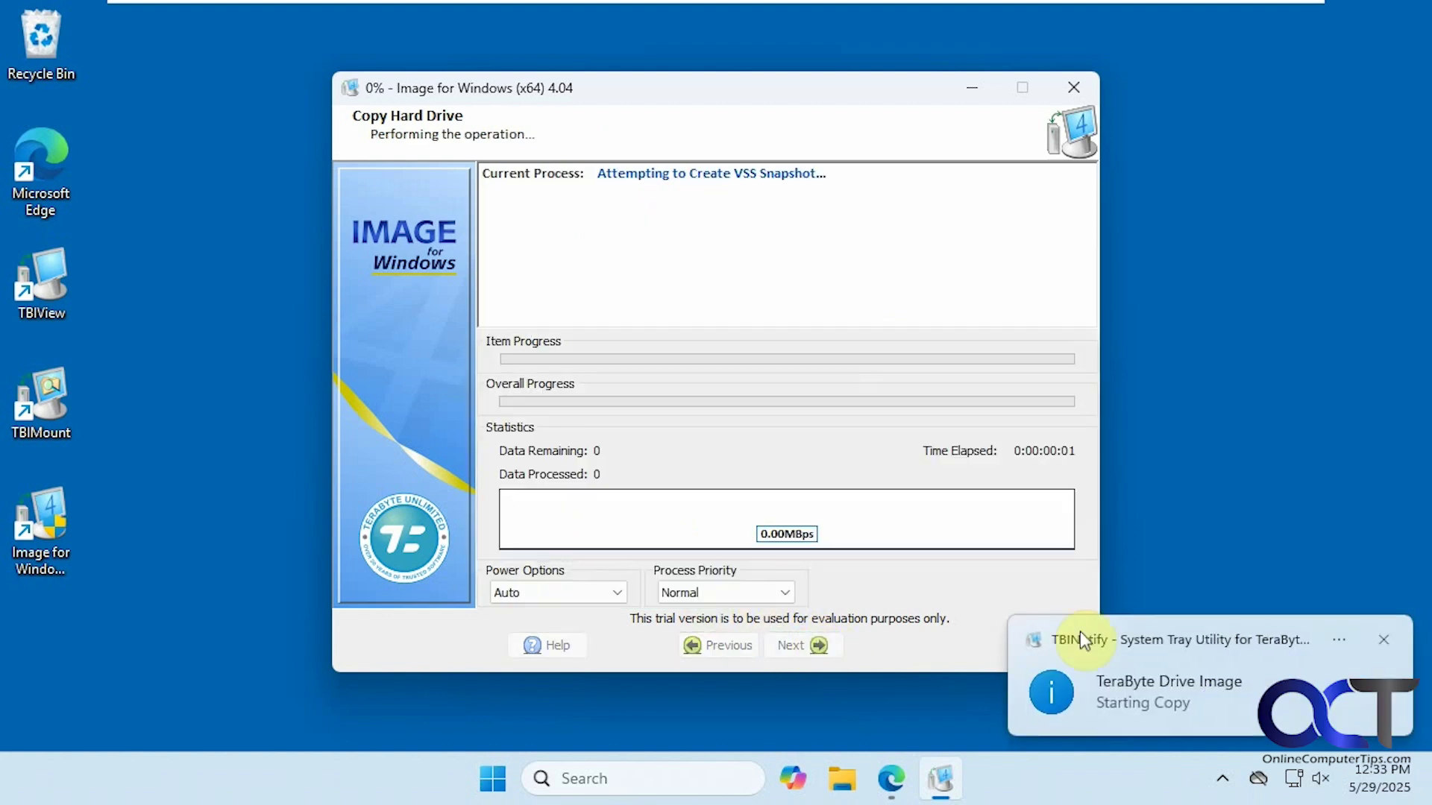
click(1380, 641)
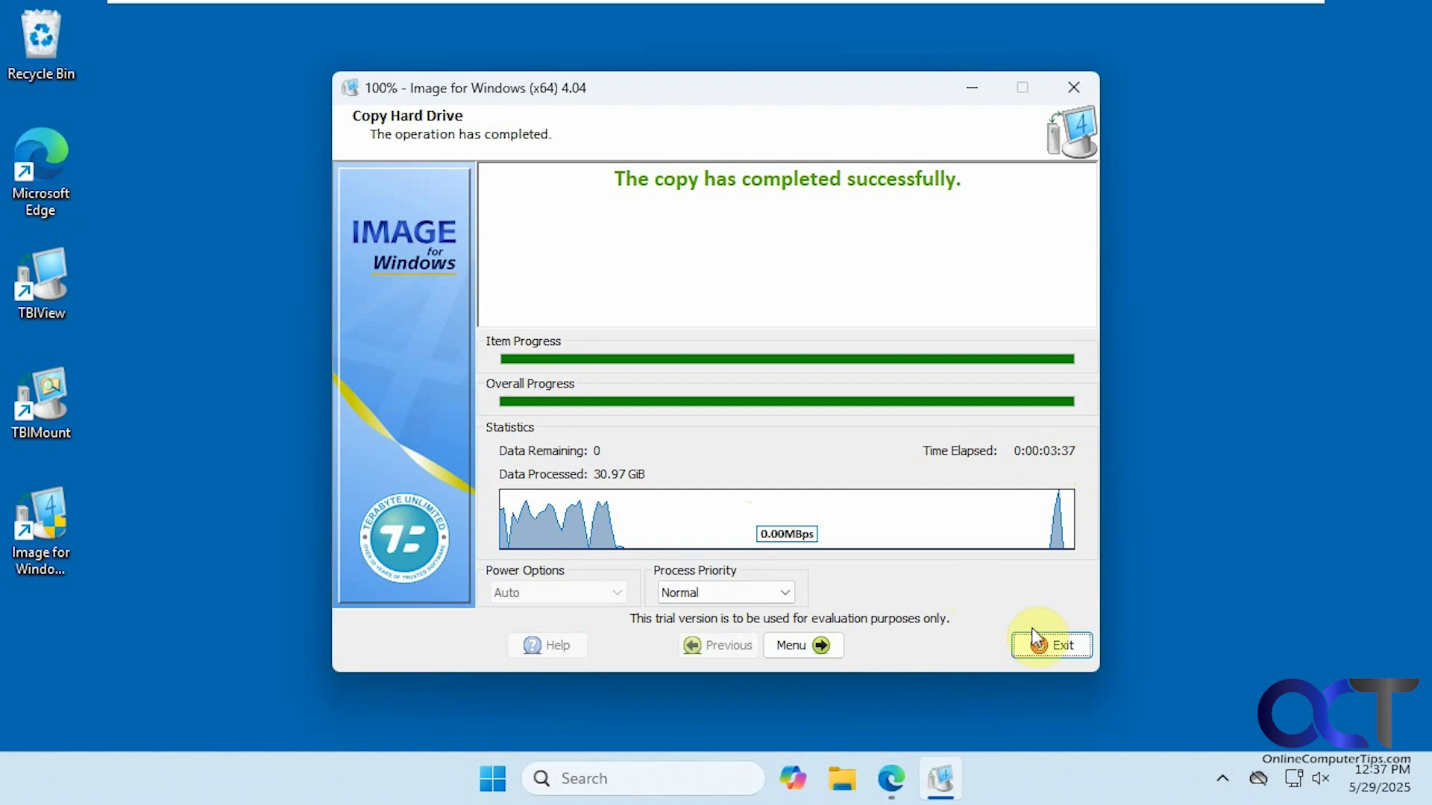
Exit Image for Windows, reopen Disk Management via 'disk ma', and inspect cloned Disk 1
click(1045, 647)
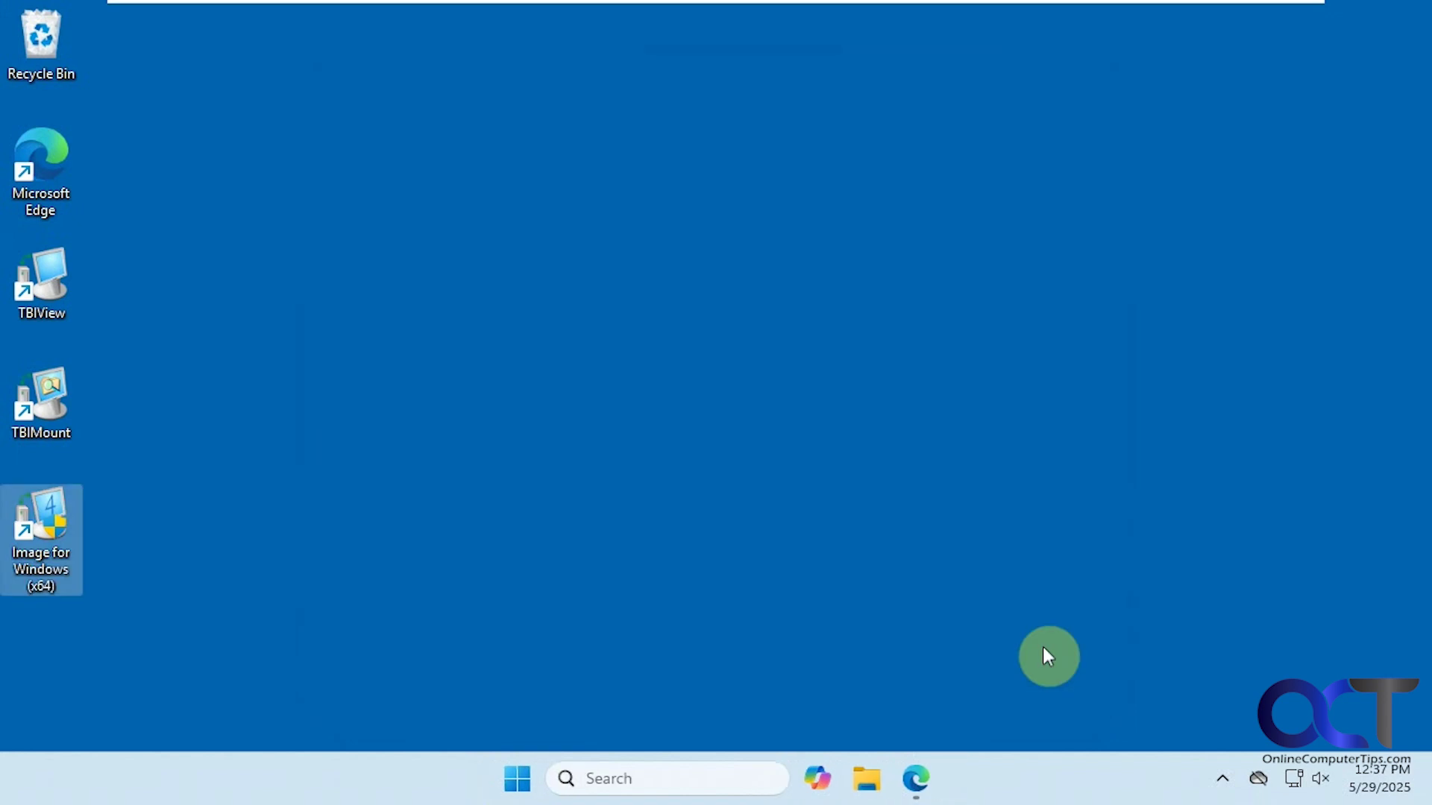
click(608, 775)
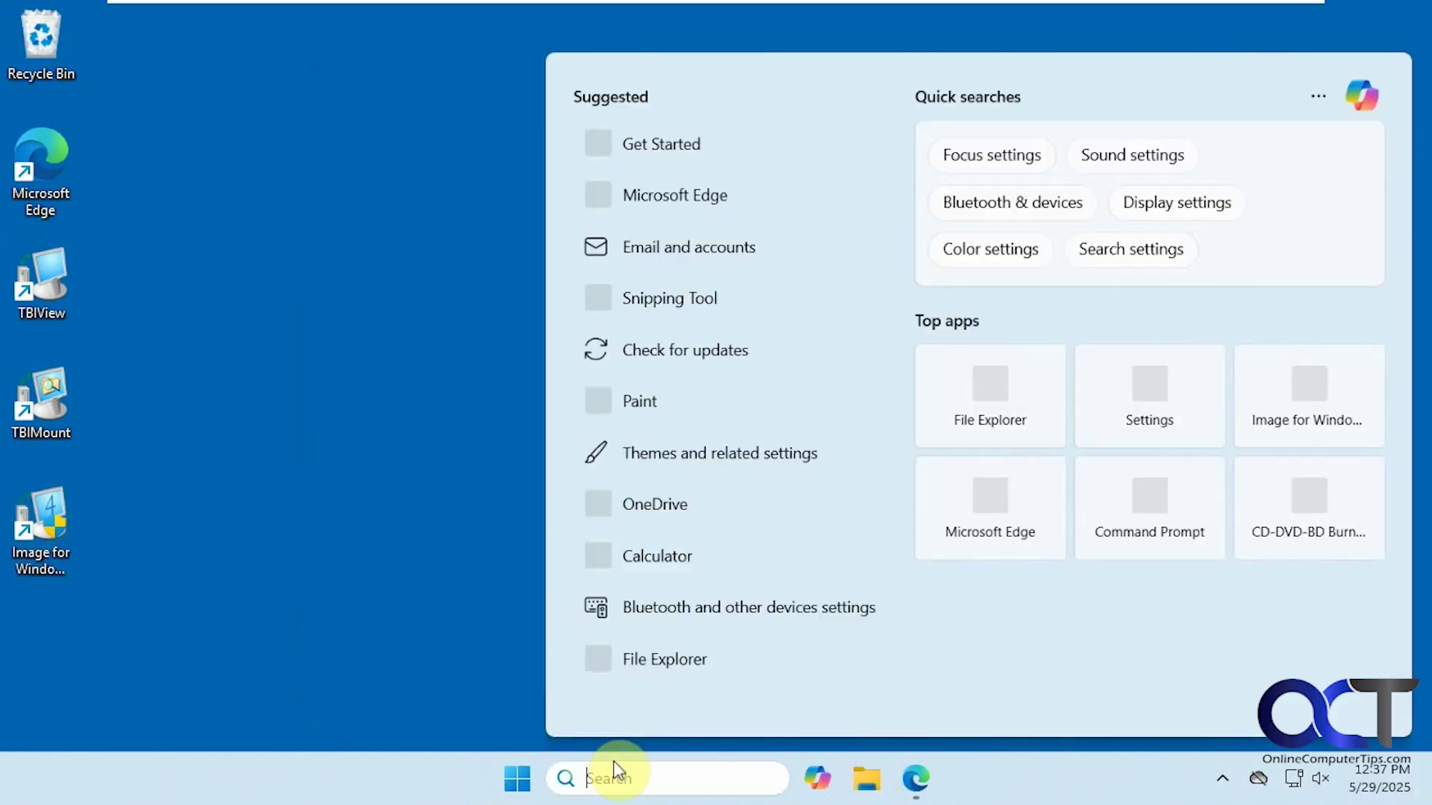
text(disk ma)
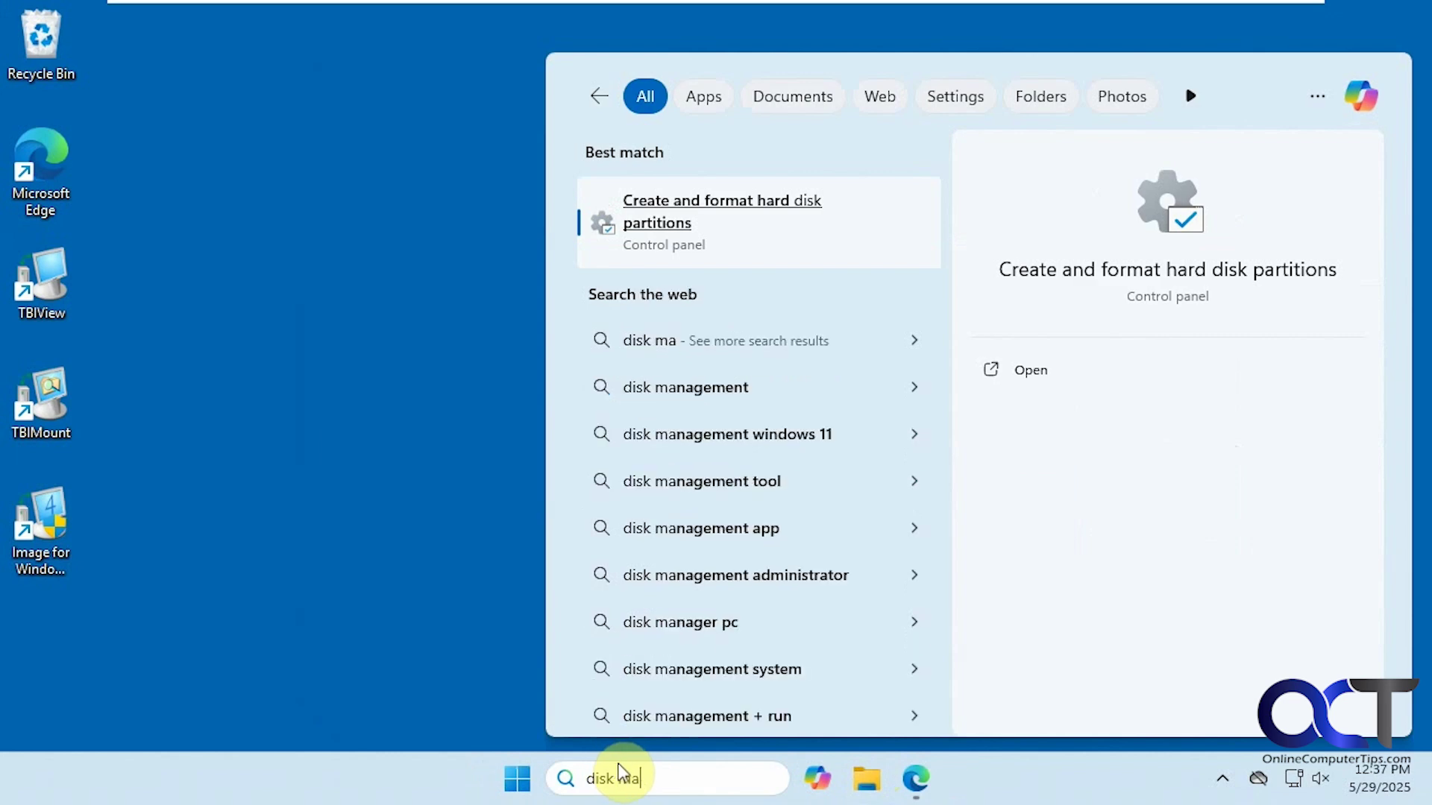
click(769, 228)
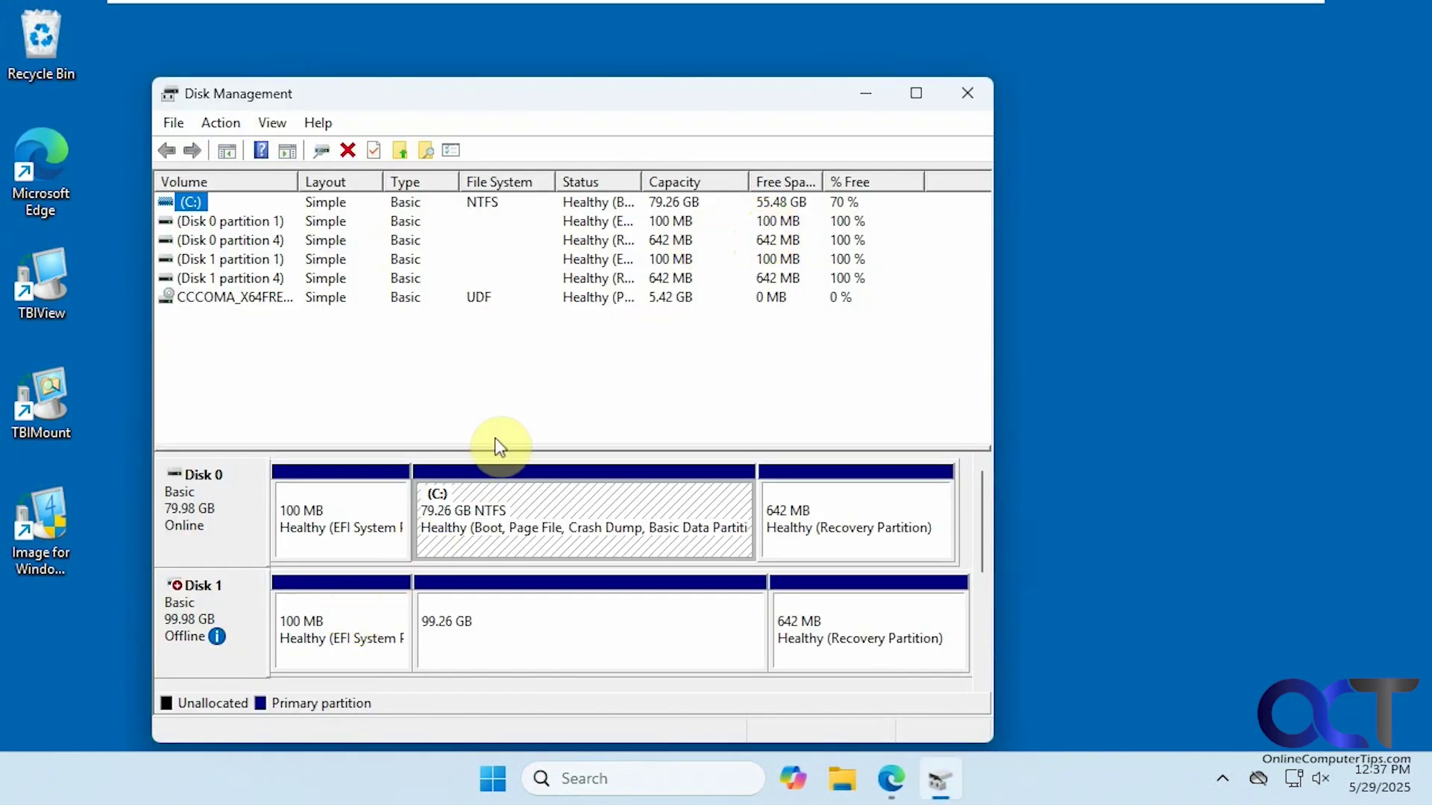
drag(495, 446, 495, 403)
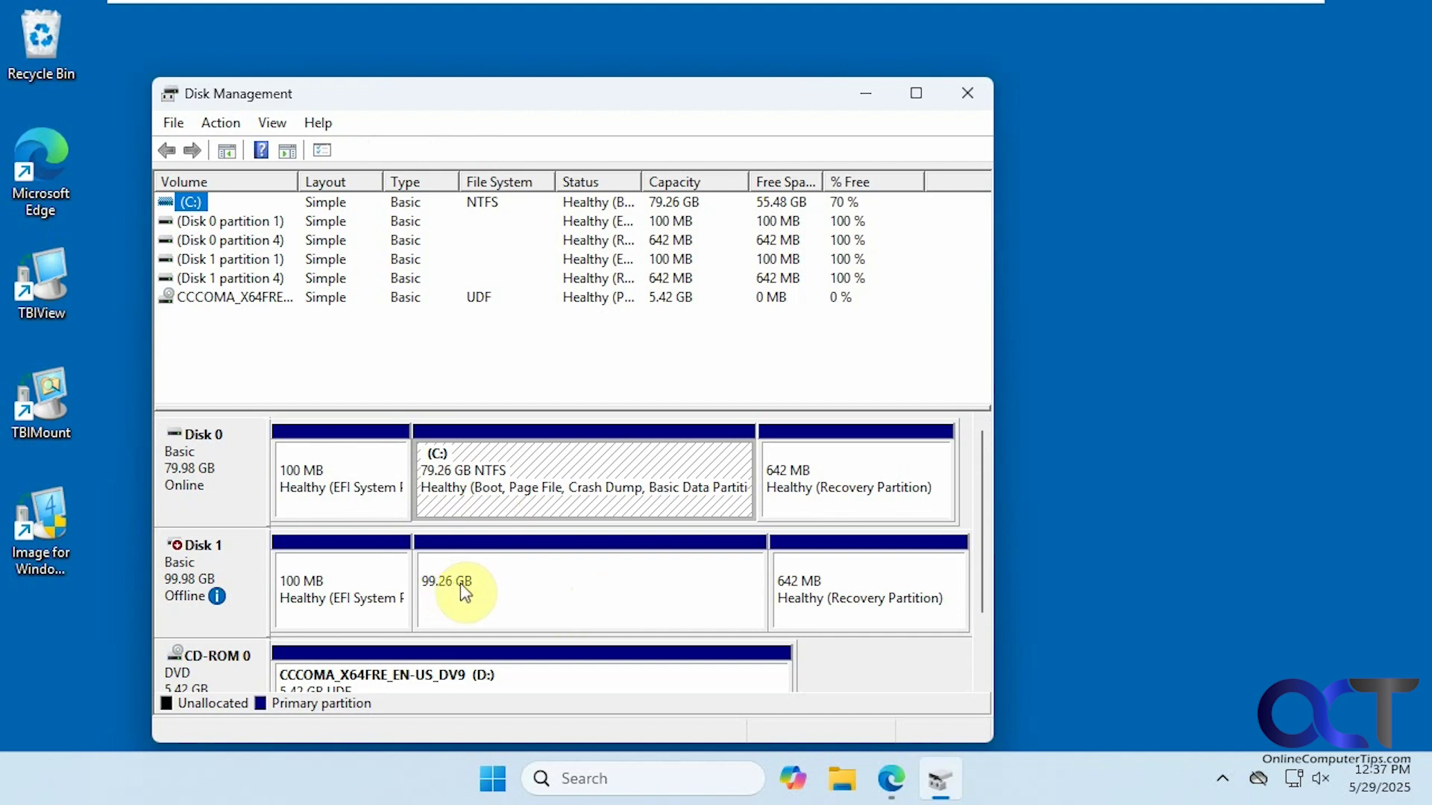
click(231, 600)
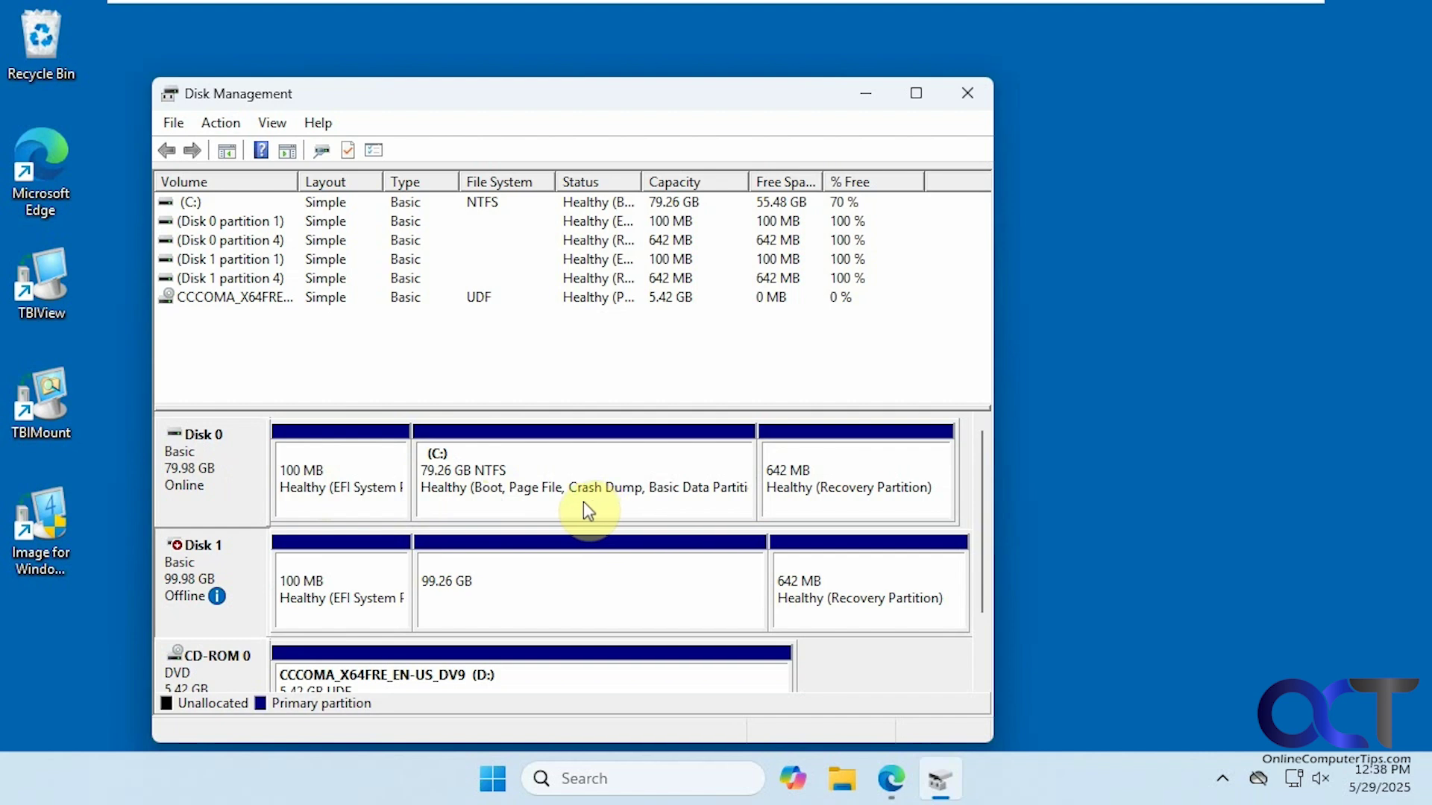
Close Disk Management and restart Windows back to the desktop
click(967, 93)
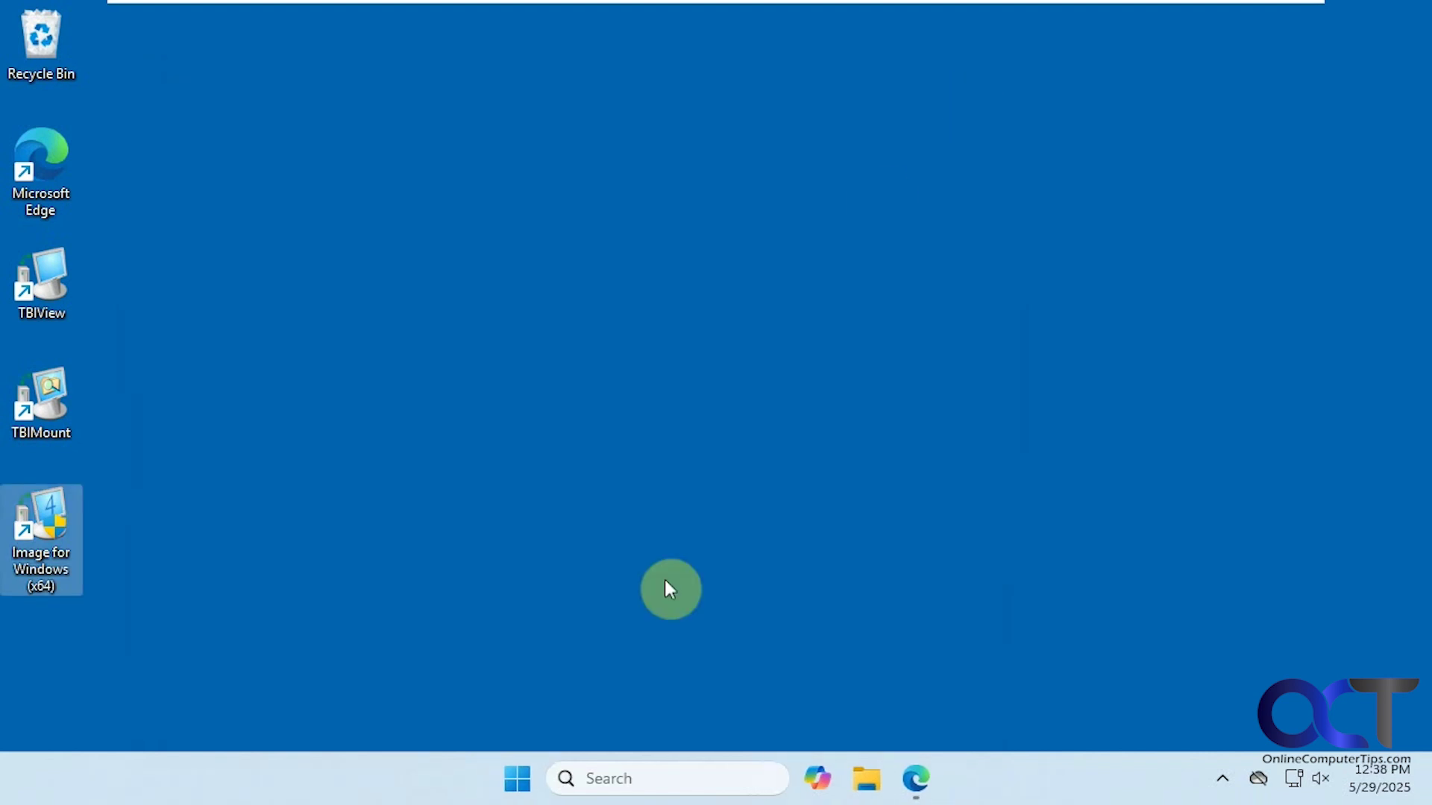
click(519, 778)
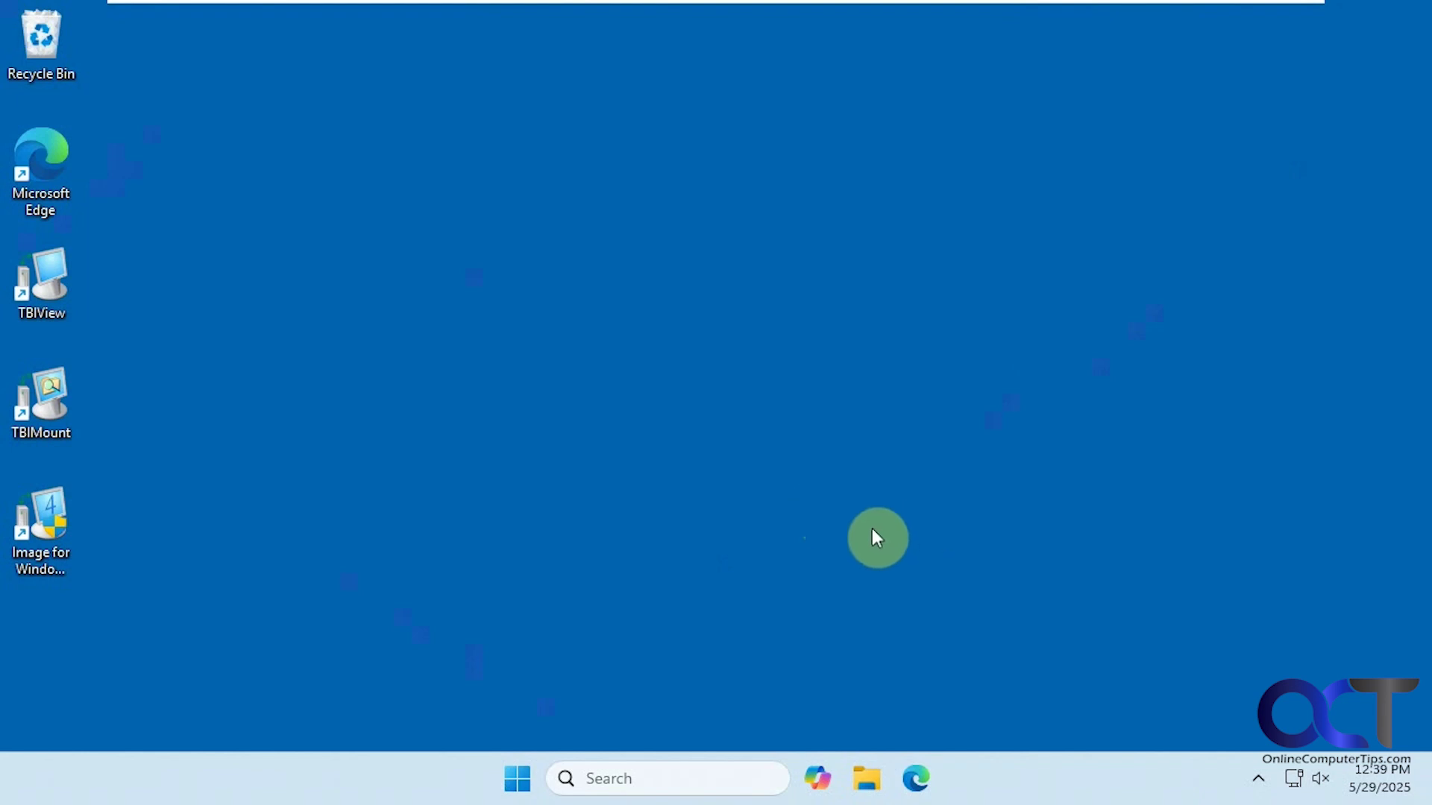
Reopen Disk Management via 'disk man' and review Disk 0's 99.26 GB C: partition
click(660, 780)
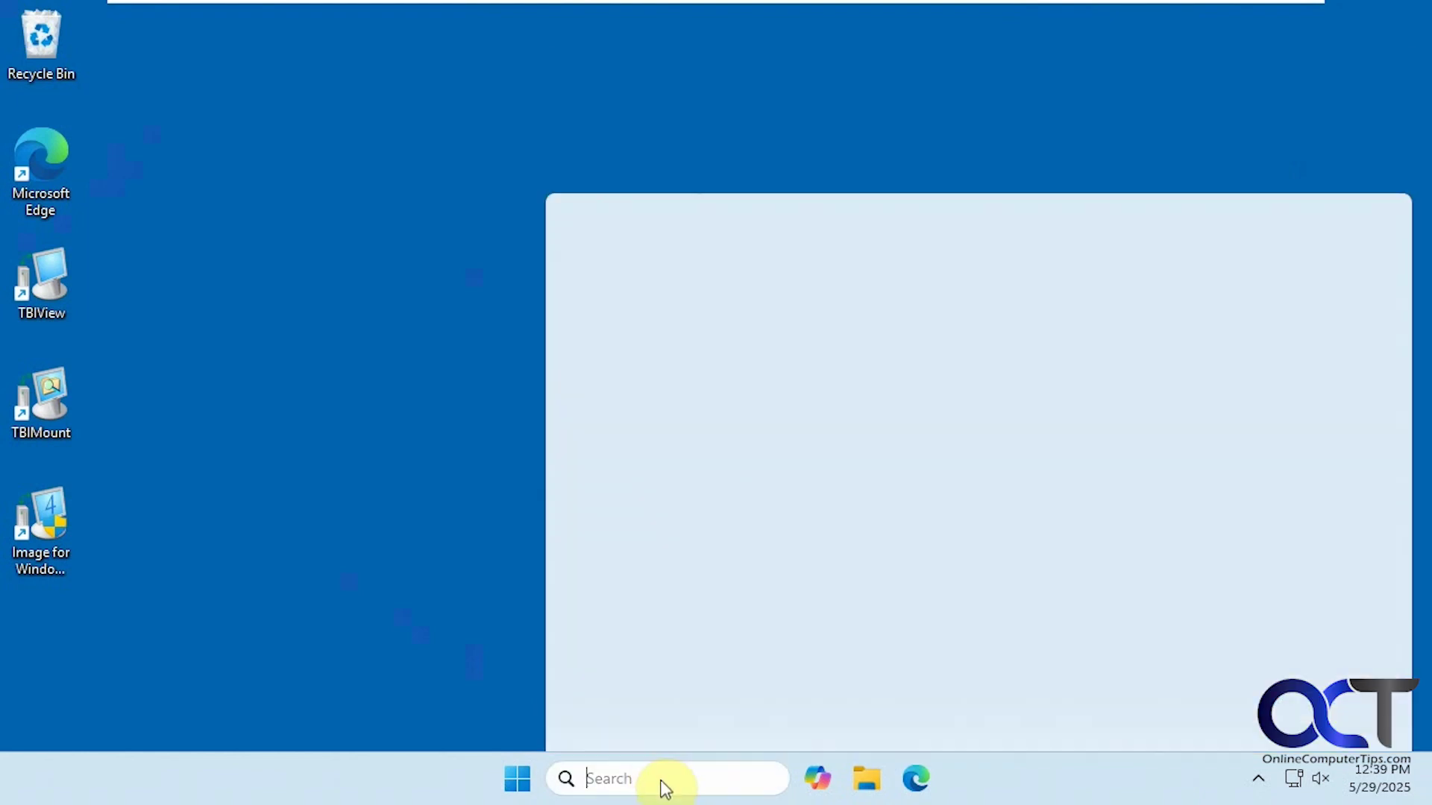
text(disk man)
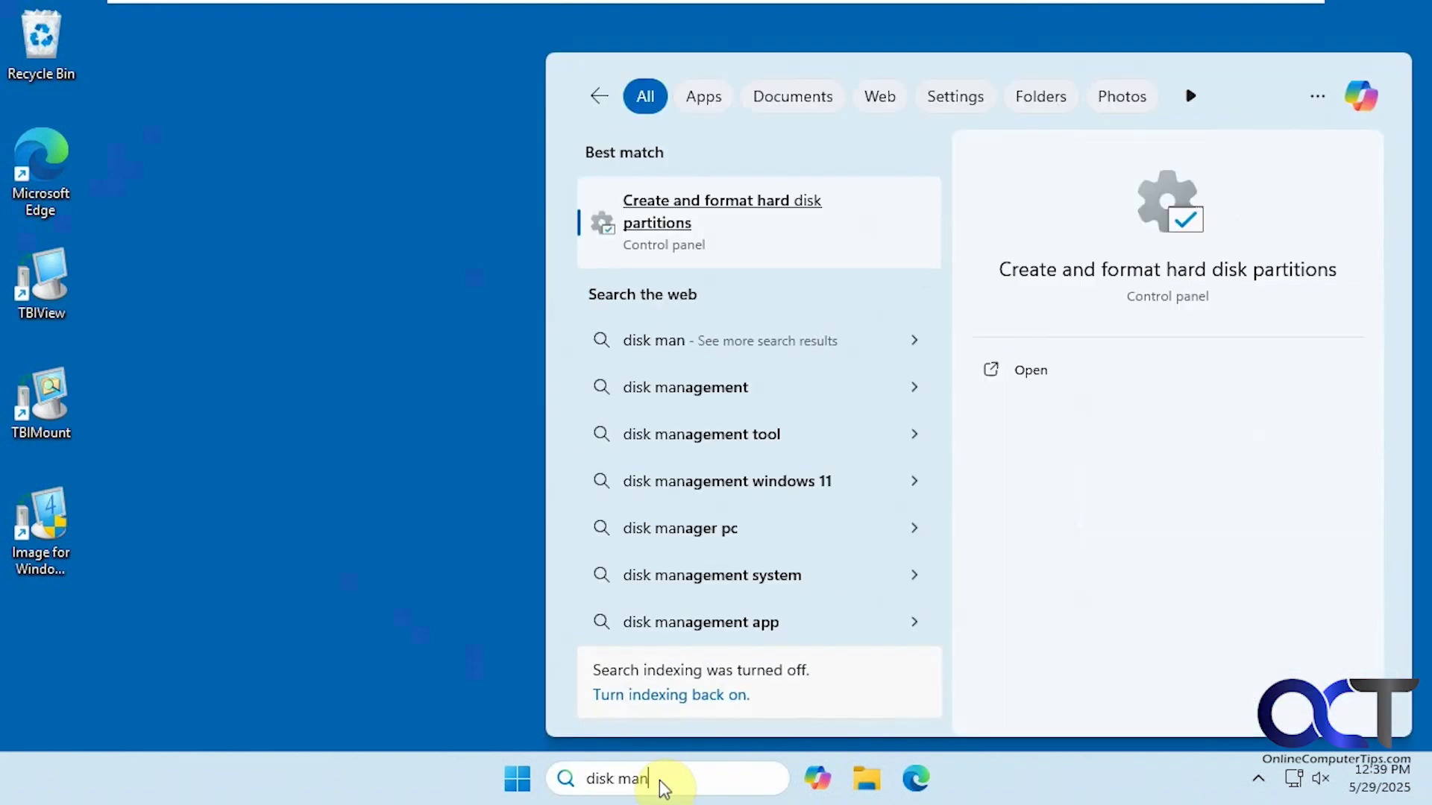
click(780, 256)
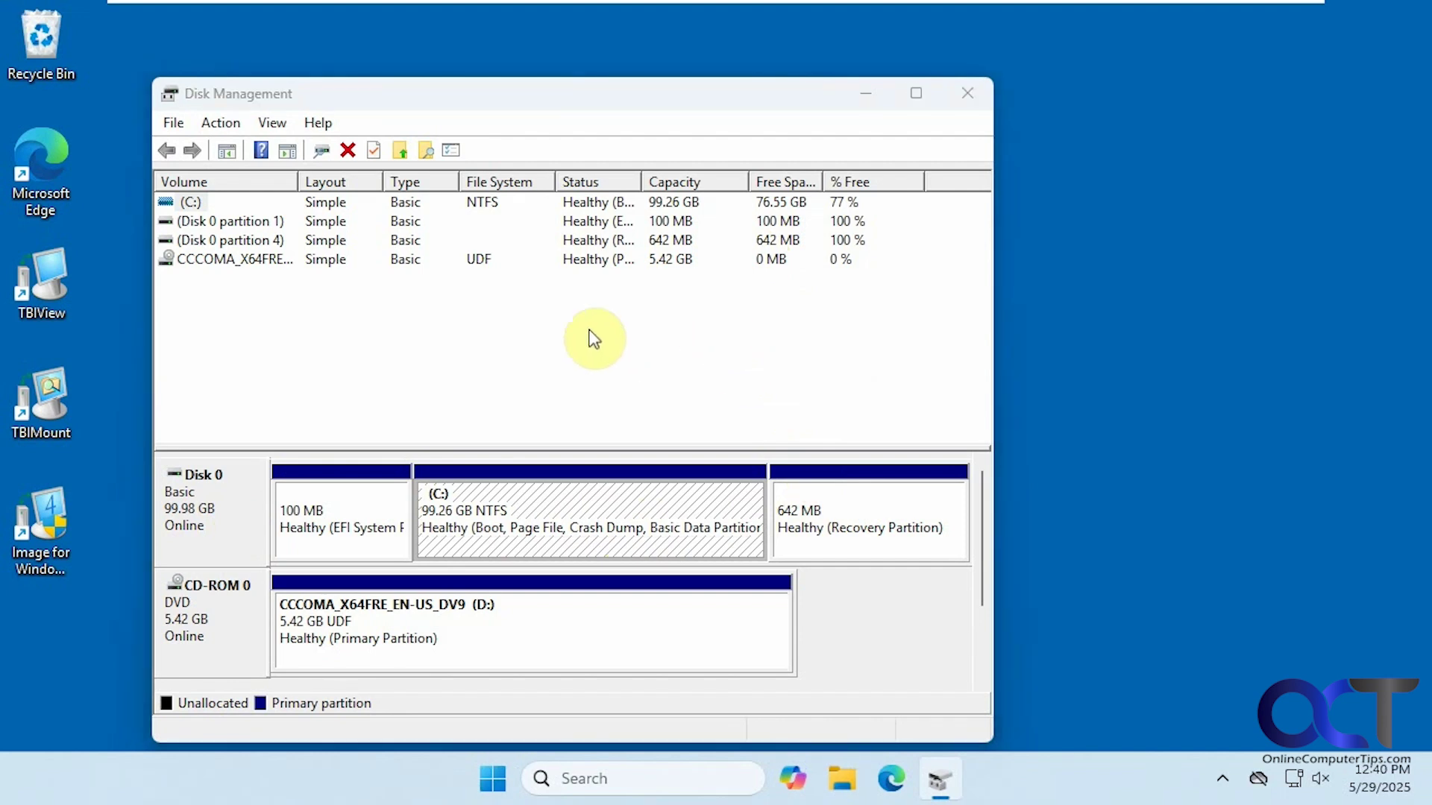
click(615, 386)
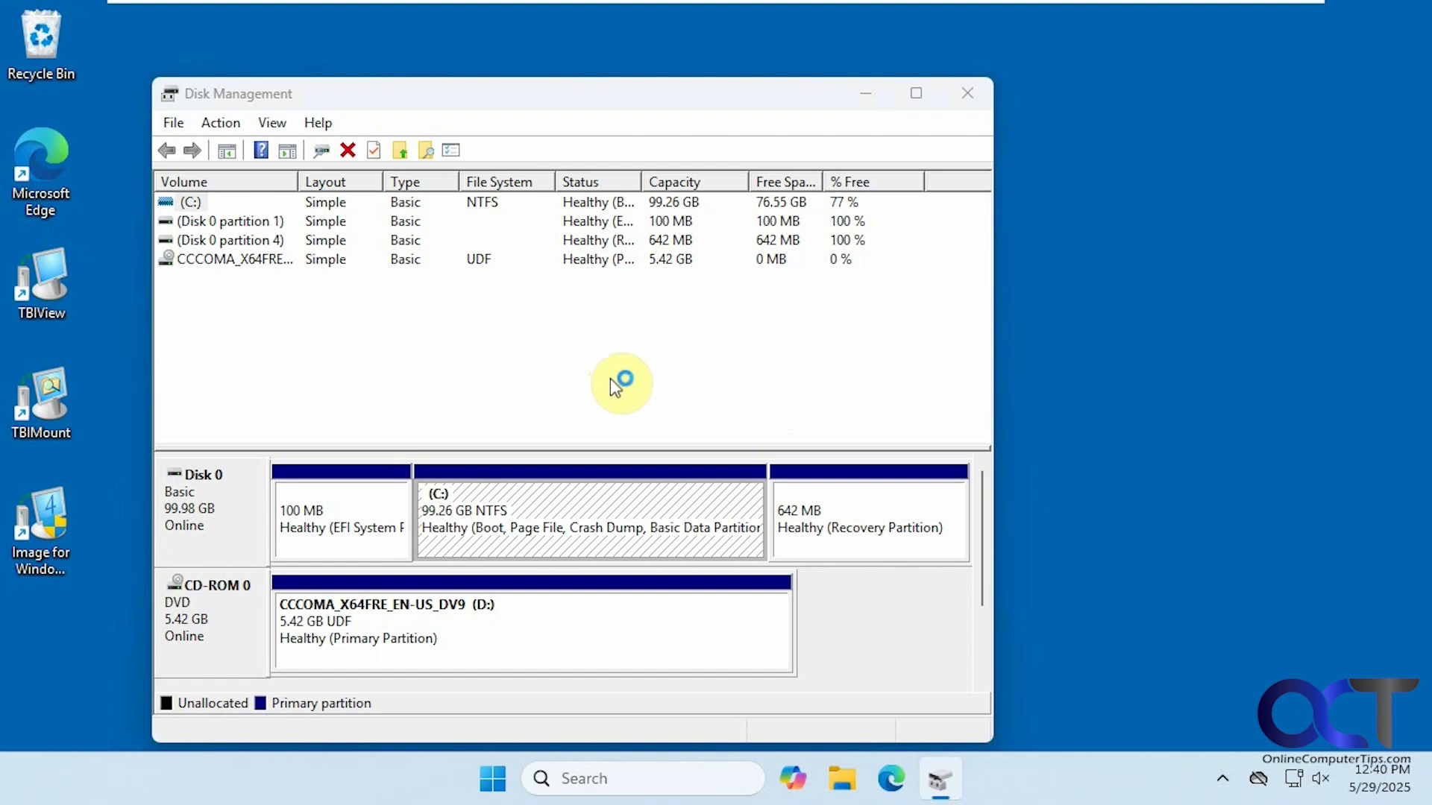